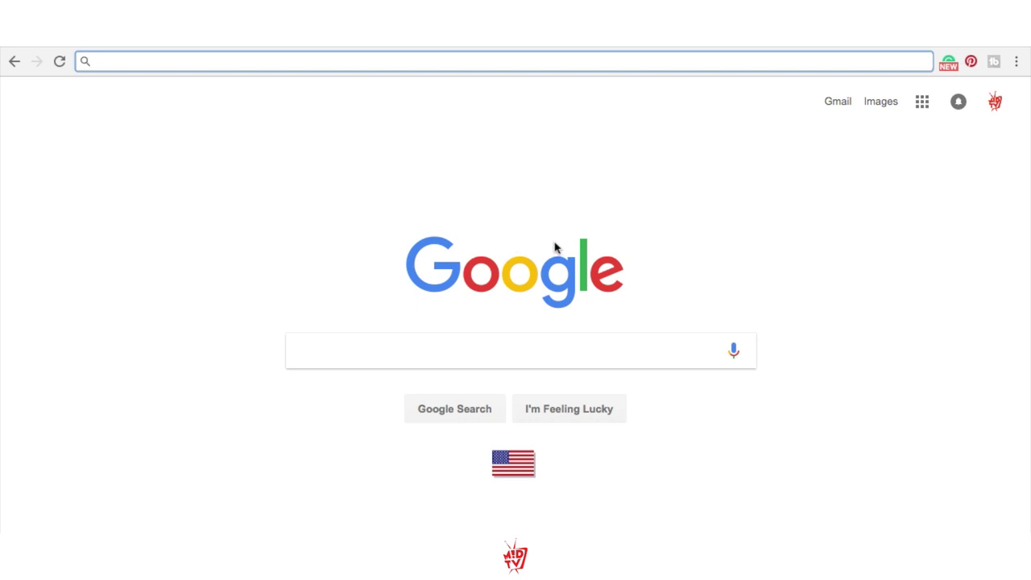
# Step: Go to canva.com in Chrome
pyautogui.write('CANVA')
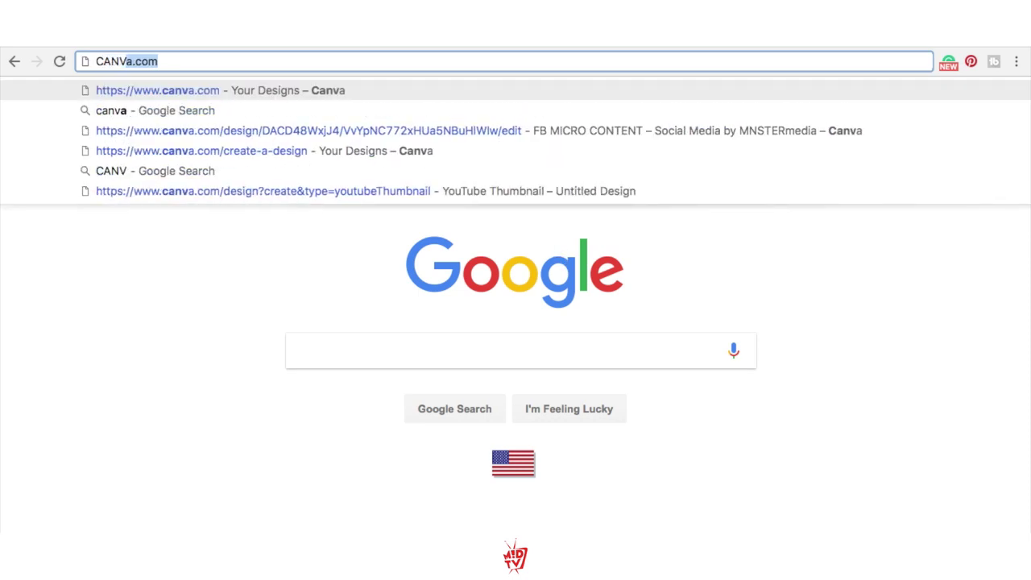
pyautogui.write('.COM')
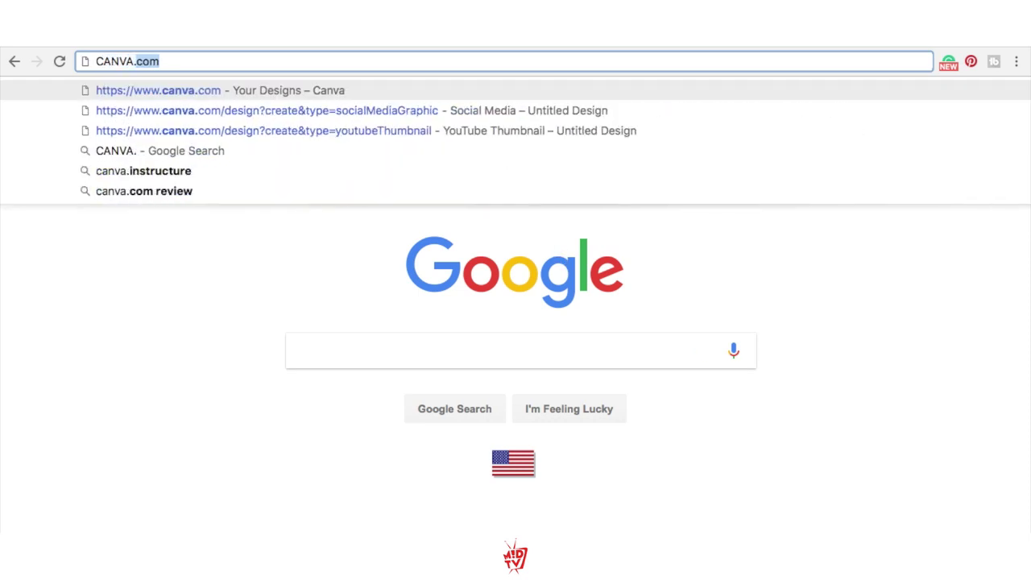
pyautogui.press('Return')
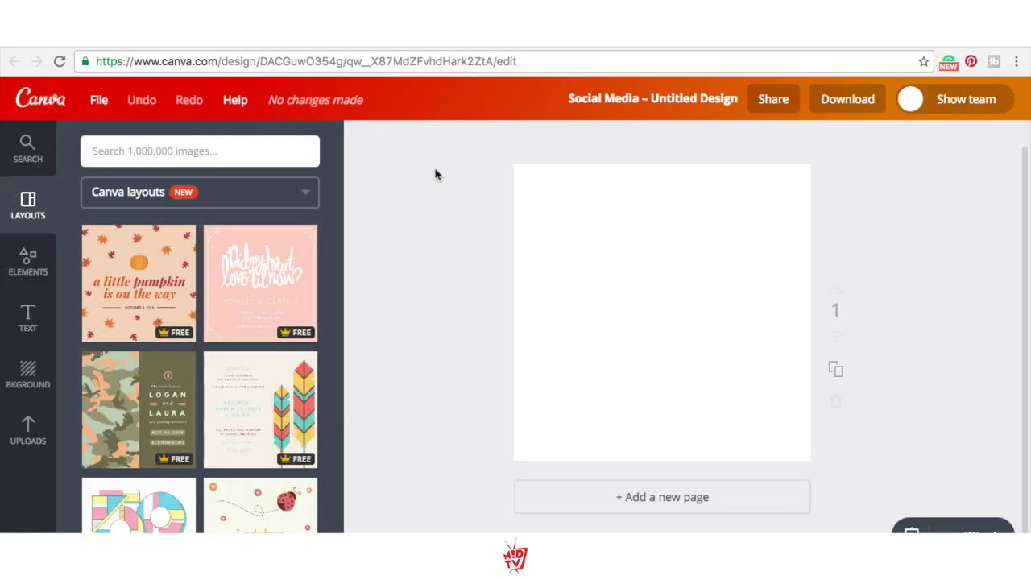
# Step: Replace the address with canva.com to get back to the Canva home page
pyautogui.click(543, 65)
pyautogui.tripleClick(542, 65)
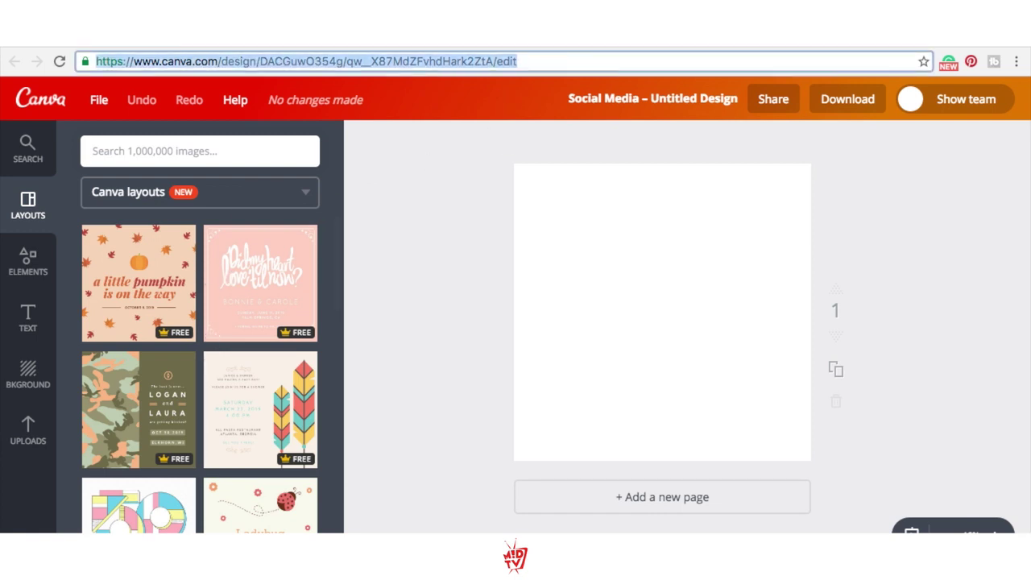
pyautogui.write('can')
pyautogui.press('Return')
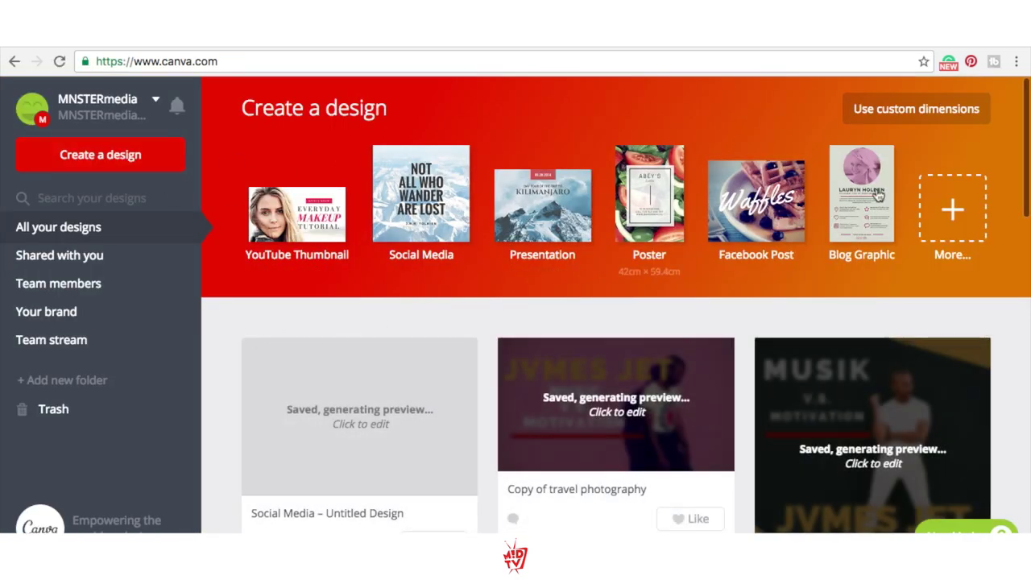
# Step: Expand the full design-type catalogue, browse its categories, and pick Social Media
pyautogui.click(965, 213)
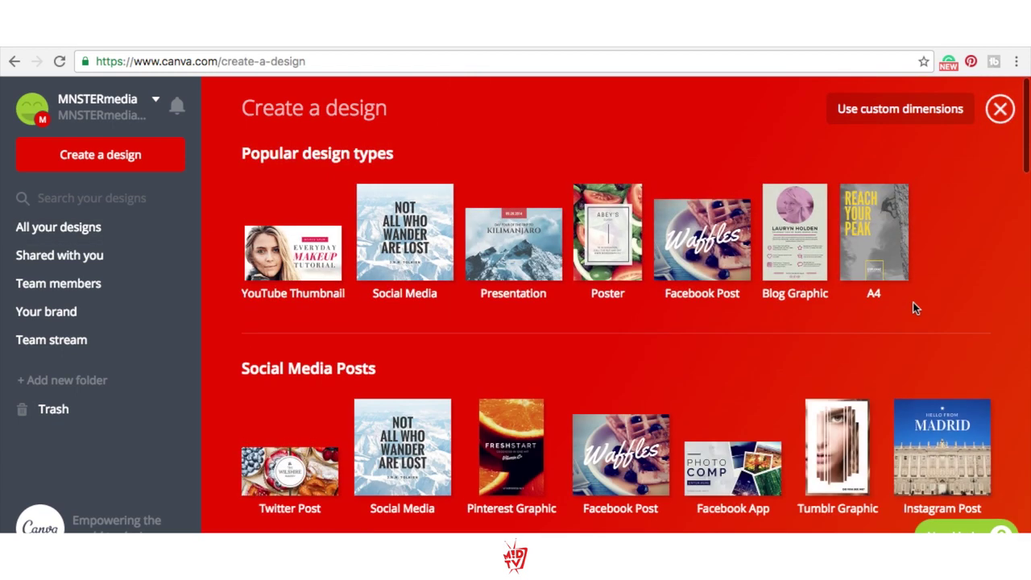
pyautogui.scroll(-1, 913, 304)
pyautogui.scroll(-5, 913, 305)
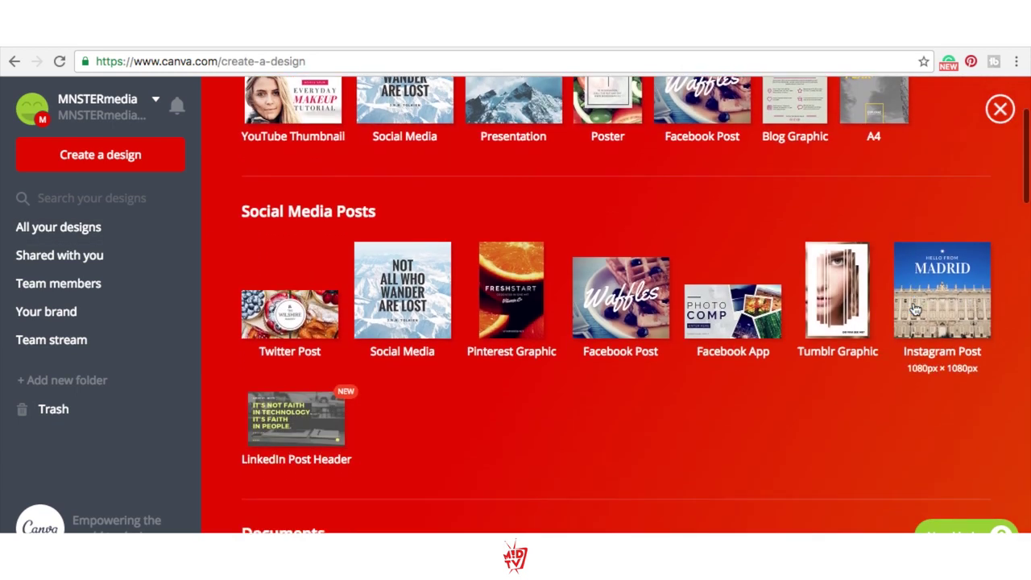
pyautogui.scroll(-4, 913, 308)
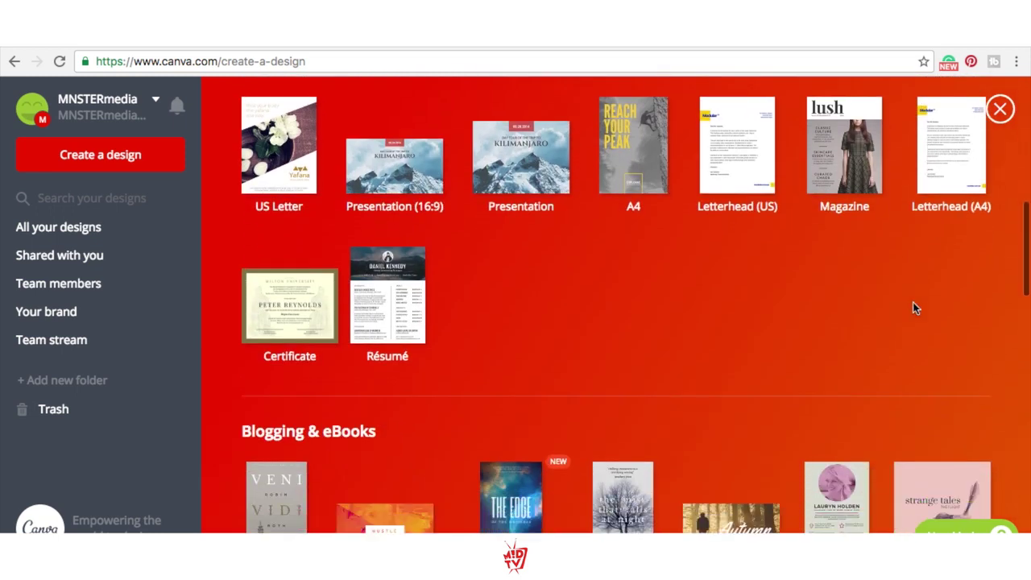
pyautogui.scroll(-4, 883, 458)
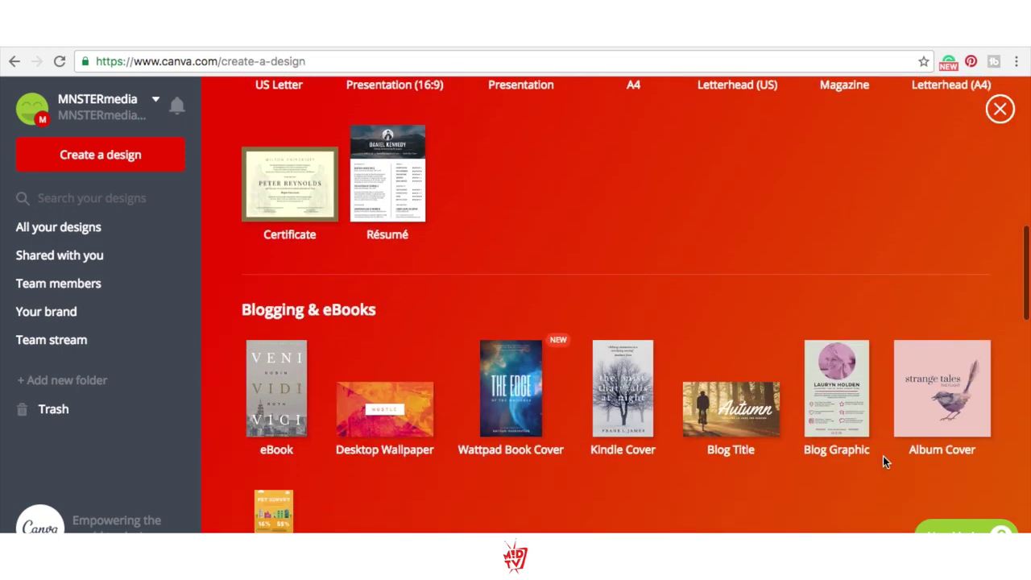
pyautogui.scroll(-3, 883, 461)
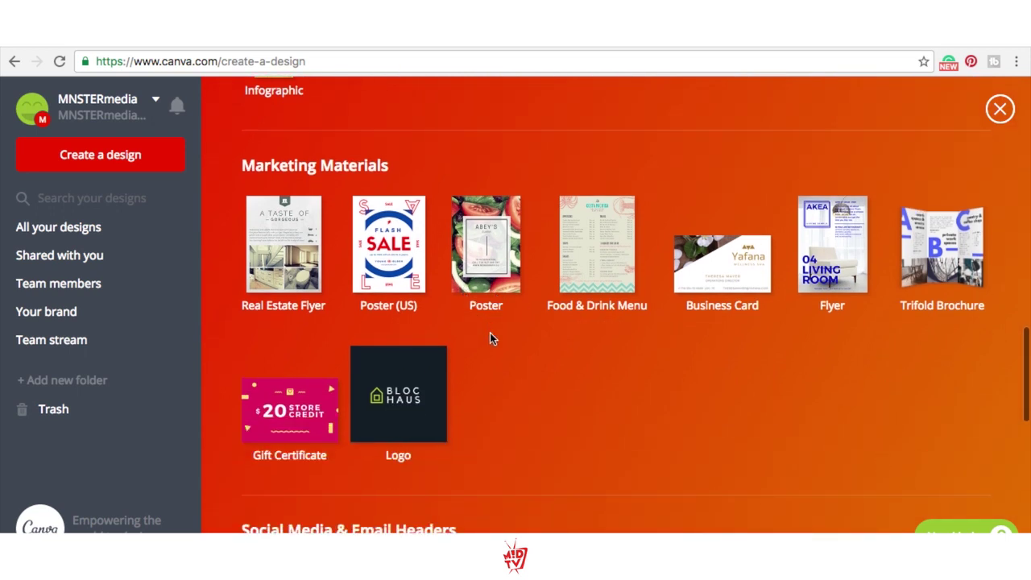
pyautogui.scroll(-4, 451, 282)
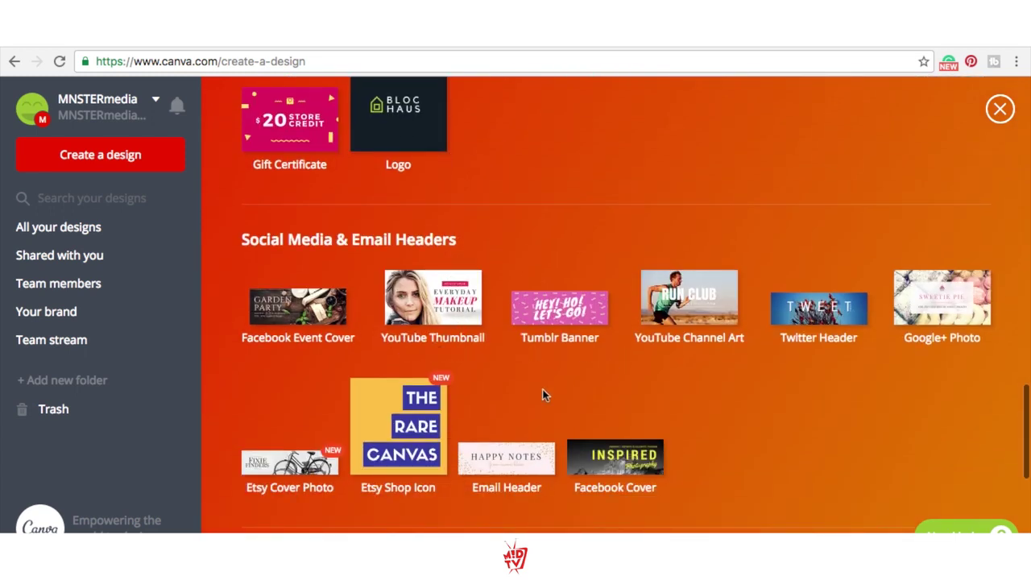
pyautogui.scroll(-4, 661, 343)
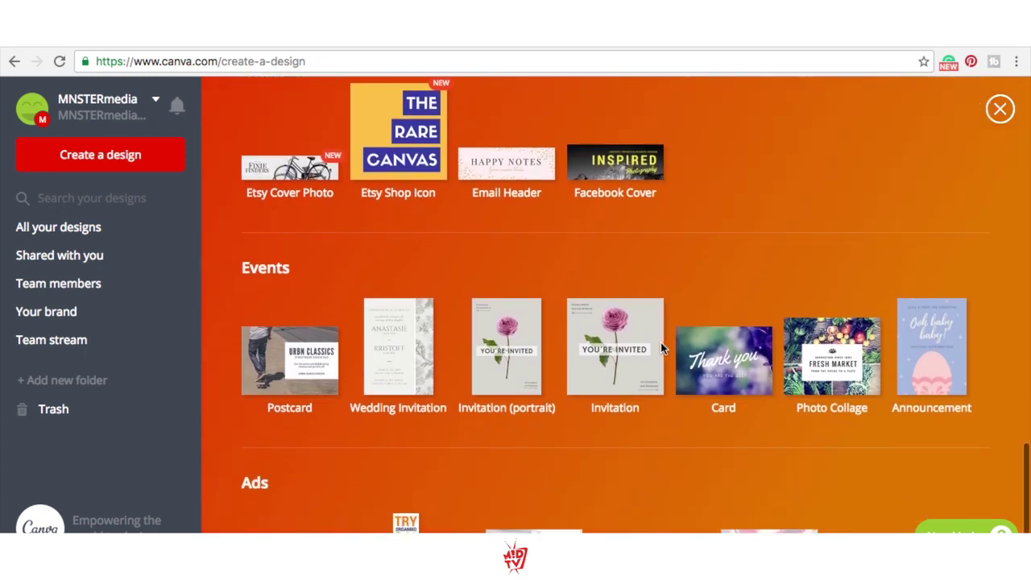
pyautogui.scroll(3, 661, 343)
pyautogui.scroll(15, 662, 349)
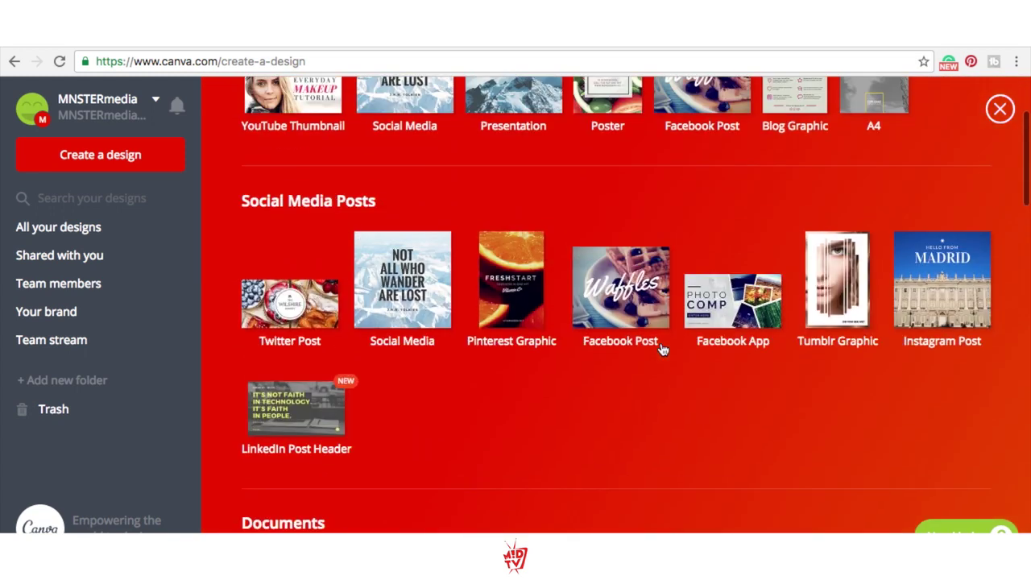
pyautogui.scroll(2, 661, 345)
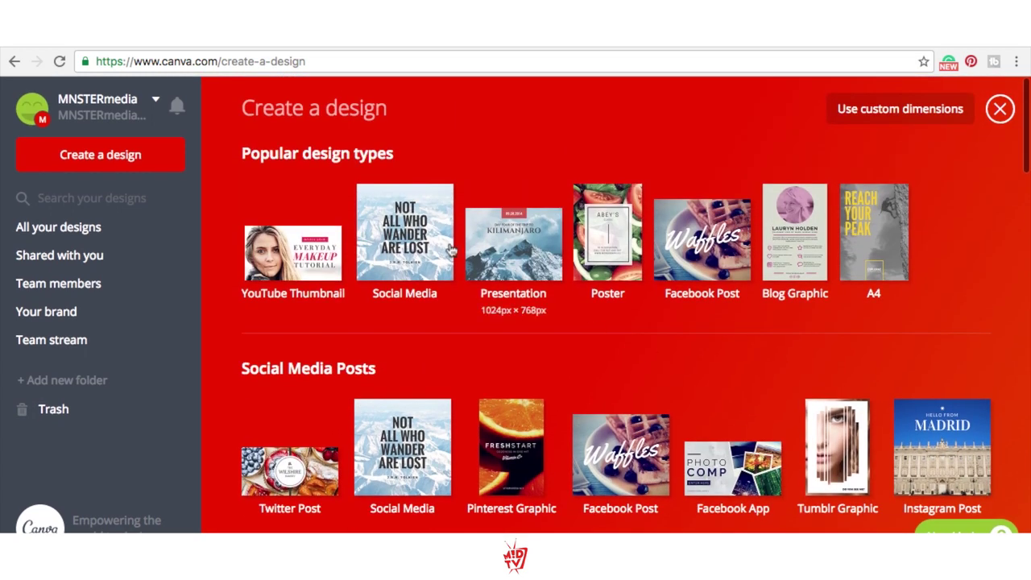
pyautogui.click(414, 223)
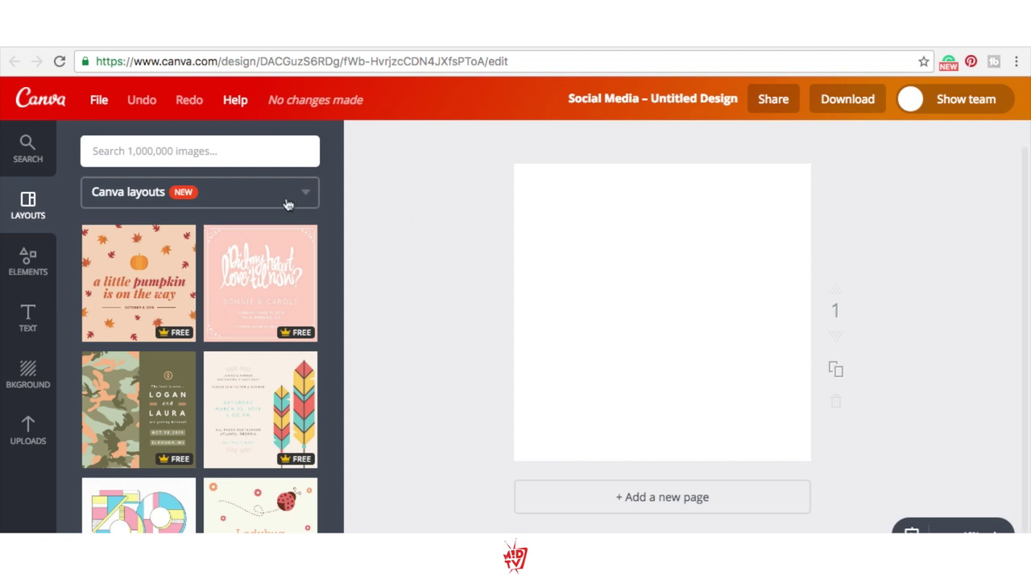
# Step: Browse the Layouts list and apply the pastel 'Save the Date 052819' template
pyautogui.scroll(-3, 167, 348)
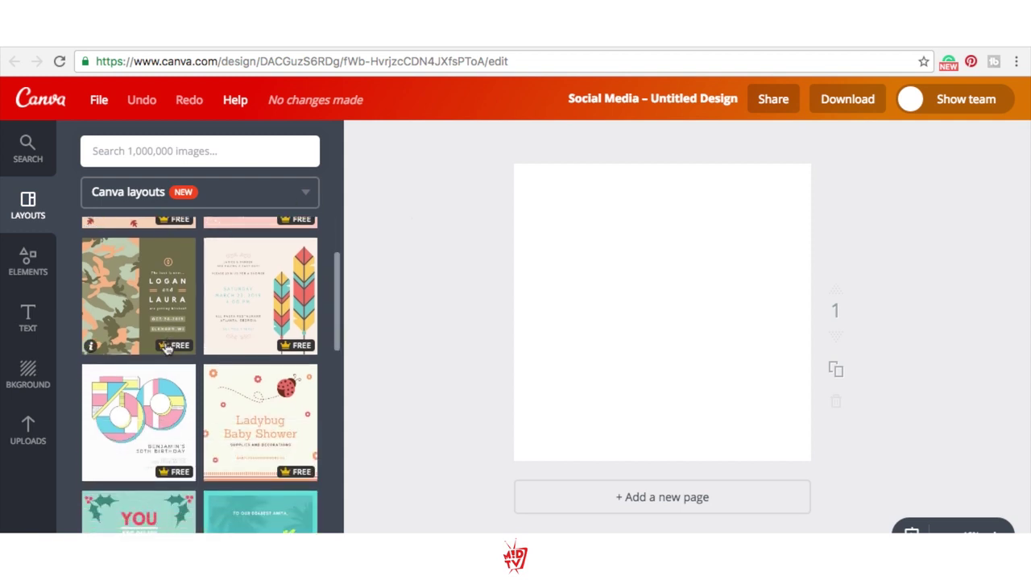
pyautogui.scroll(2, 166, 348)
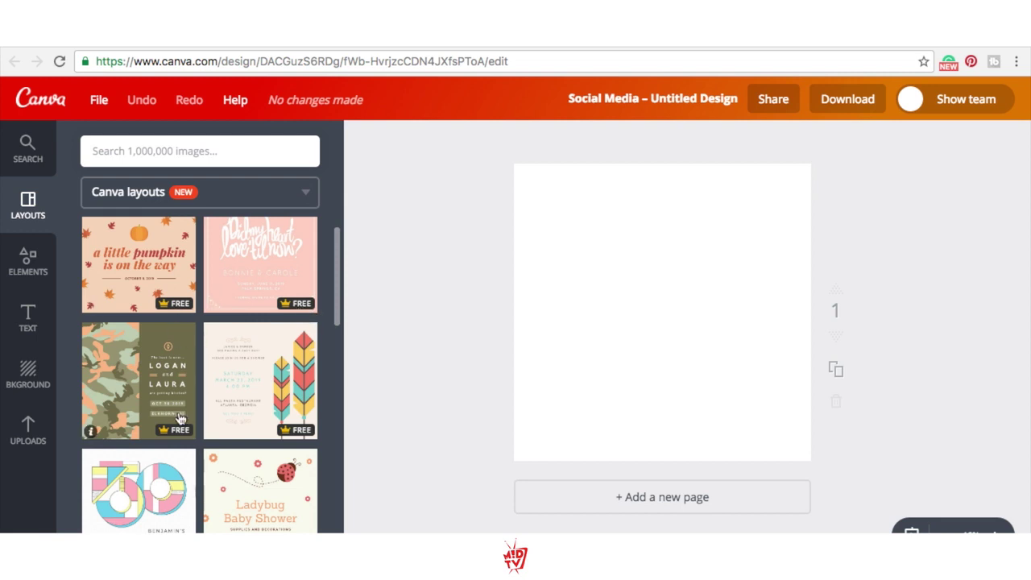
pyautogui.scroll(-4, 179, 419)
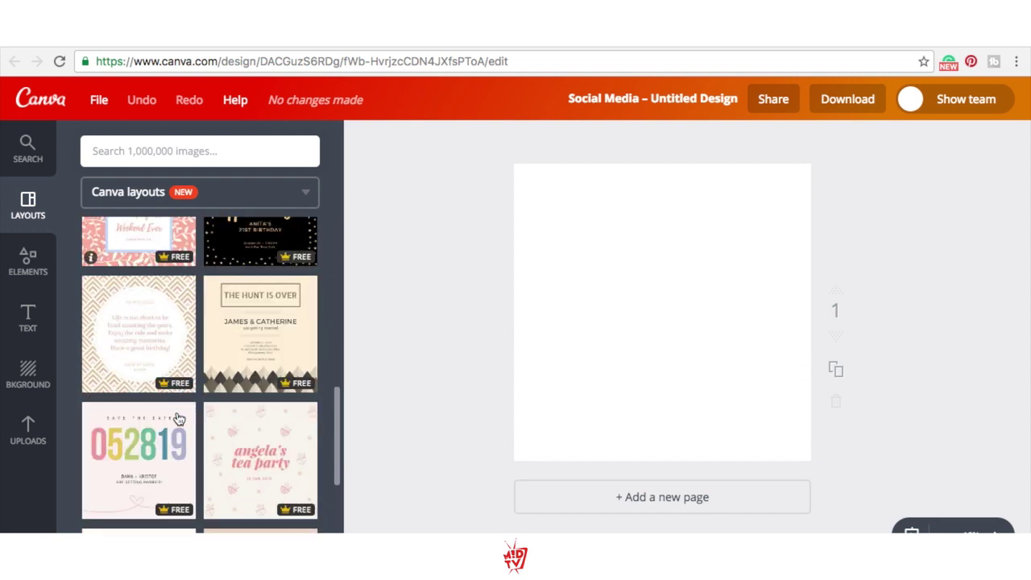
pyautogui.scroll(-6, 179, 418)
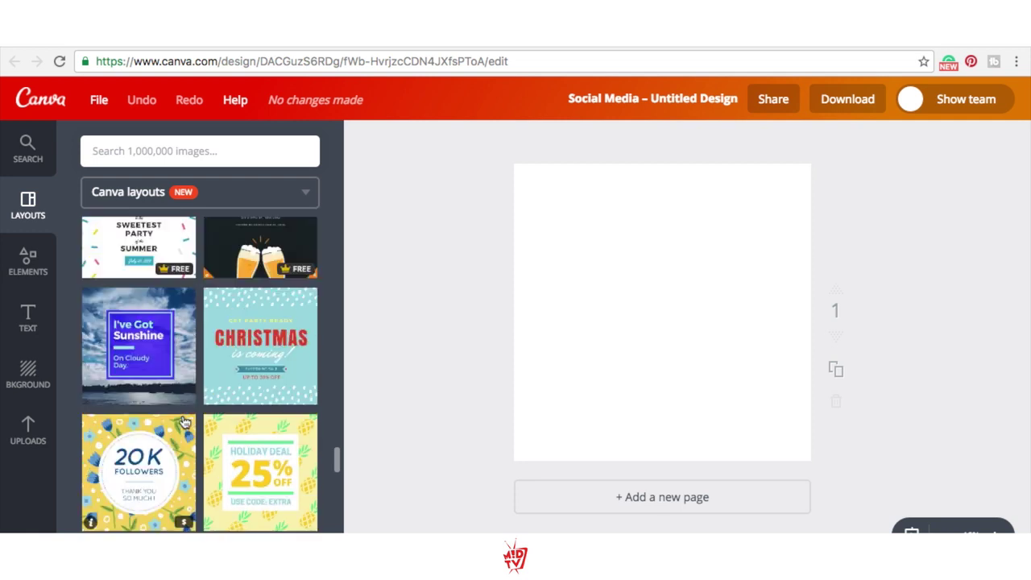
pyautogui.scroll(10, 184, 422)
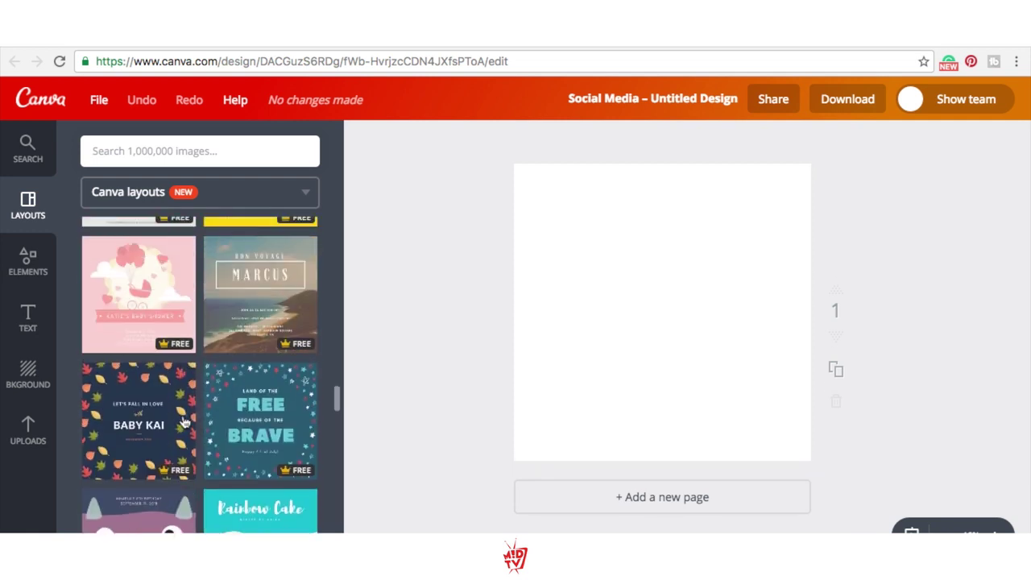
pyautogui.scroll(10, 184, 422)
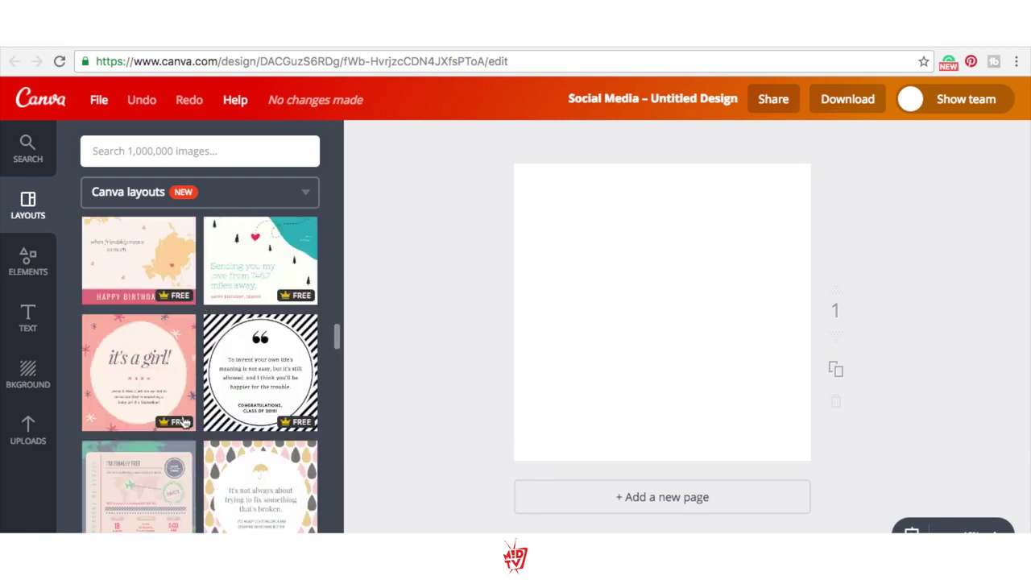
pyautogui.scroll(5, 185, 422)
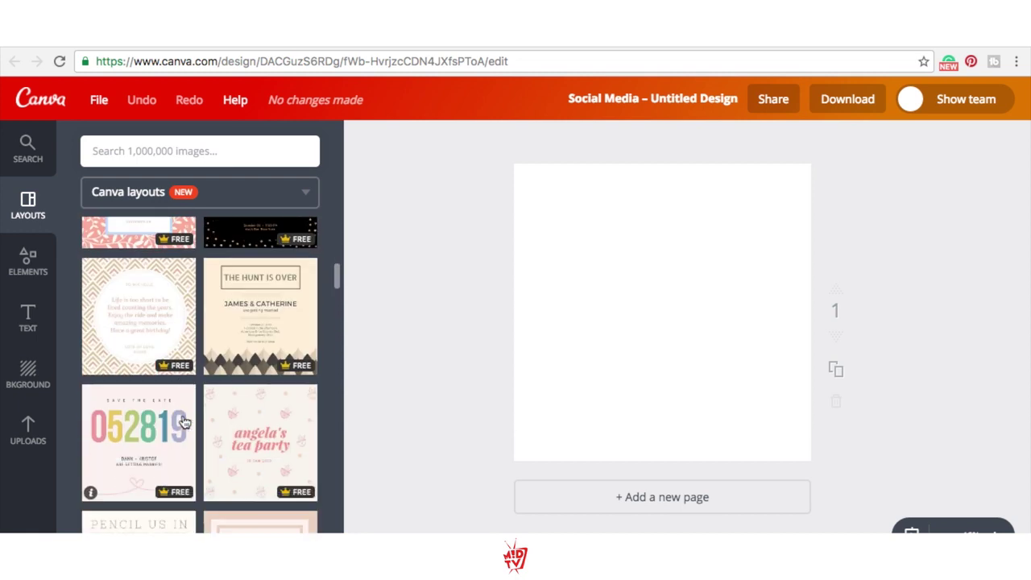
pyautogui.click(142, 432)
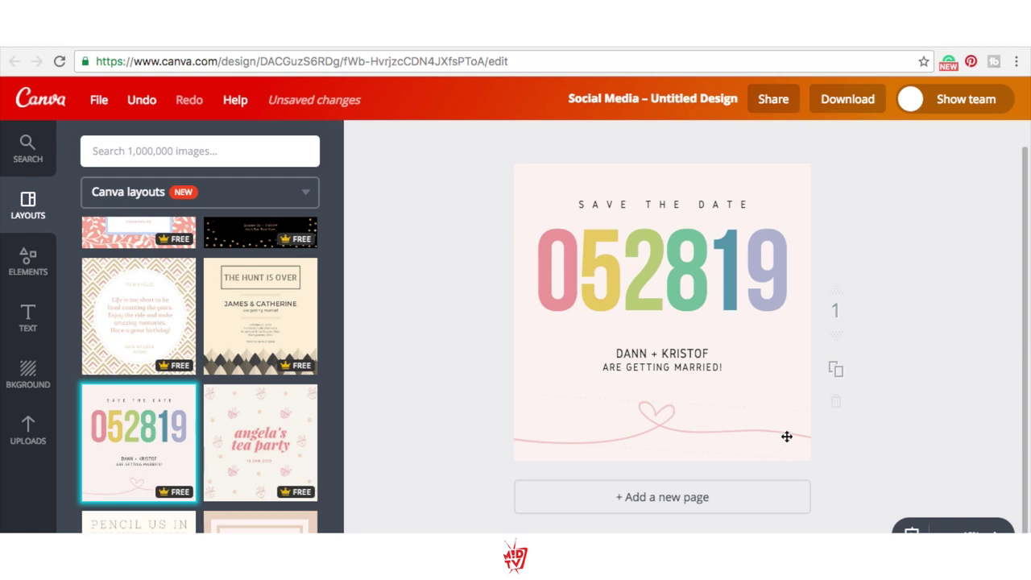
# Step: Delete the pink heart-and-line graphic beneath the 052819 date
pyautogui.click(786, 437)
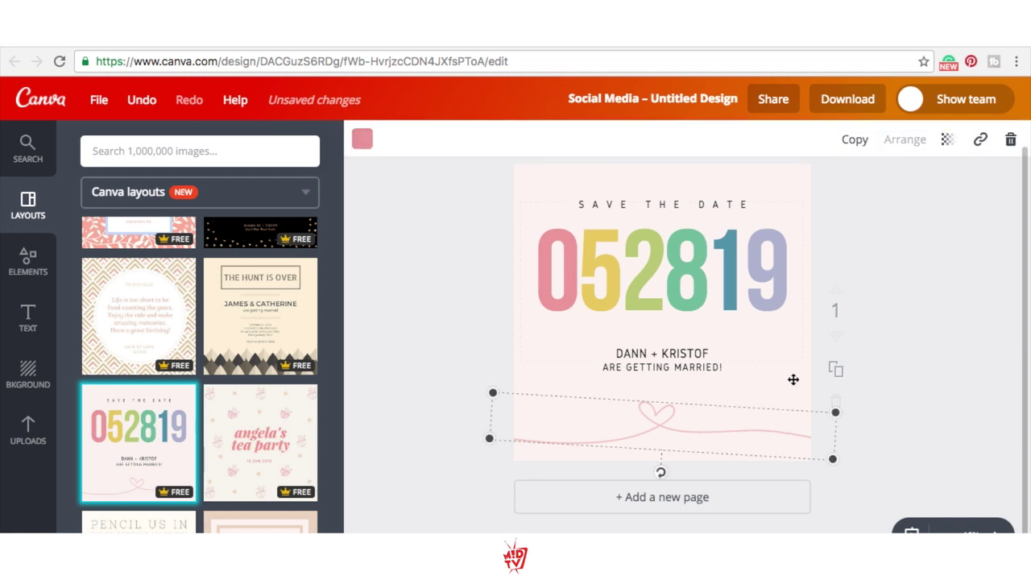
pyautogui.click(796, 294)
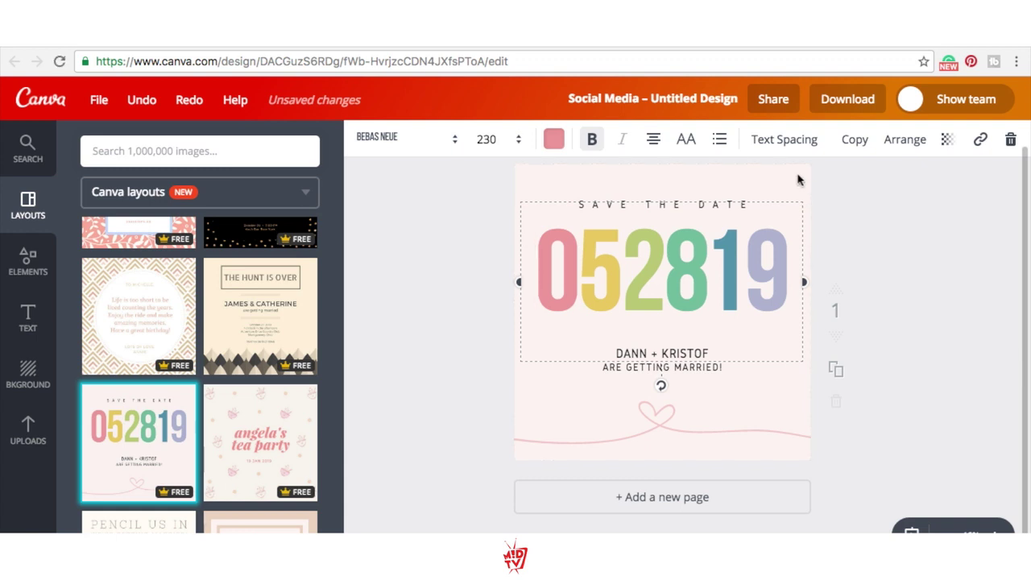
pyautogui.click(498, 224)
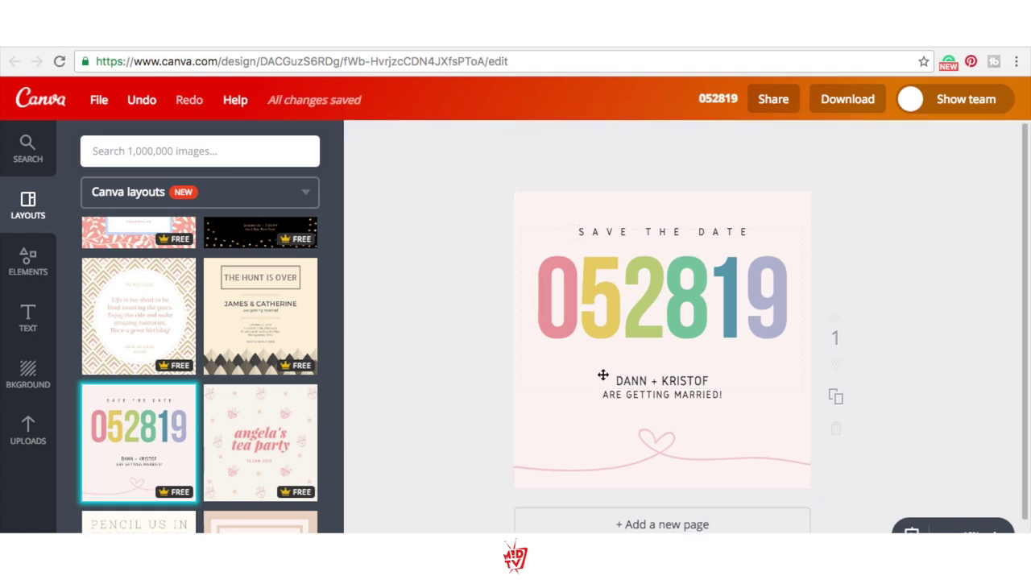
pyautogui.click(571, 441)
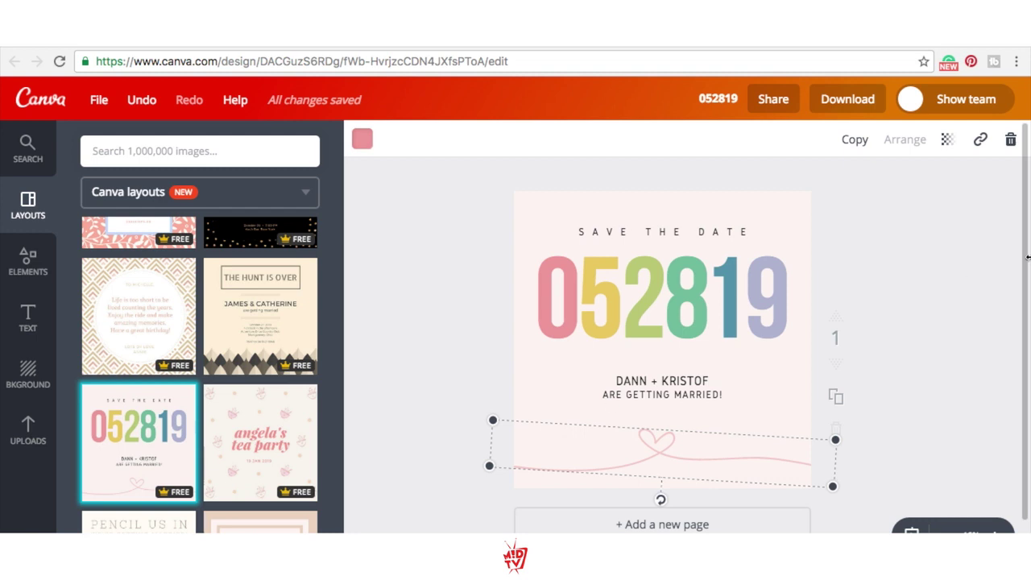
pyautogui.click(1011, 141)
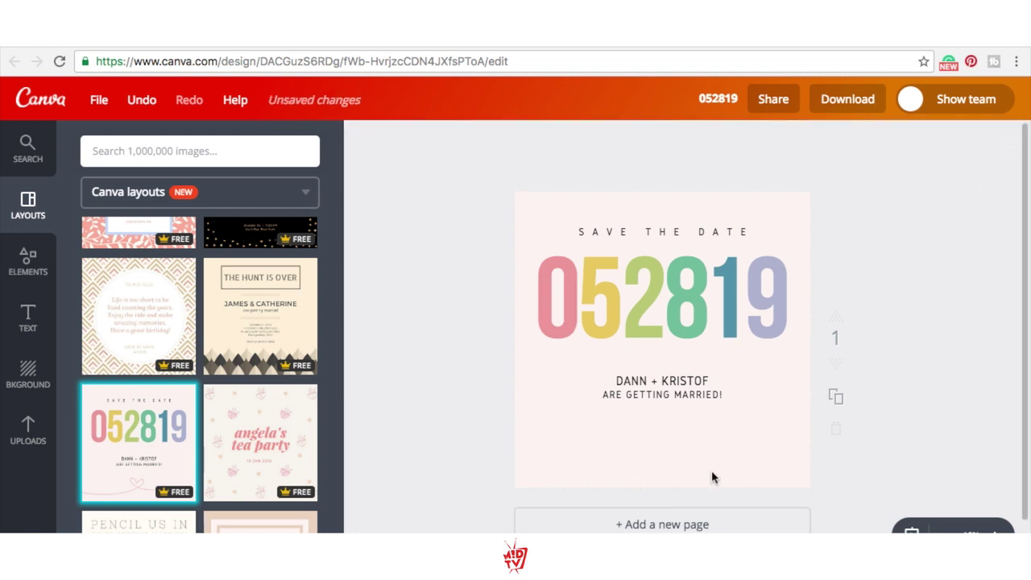
pyautogui.click(672, 446)
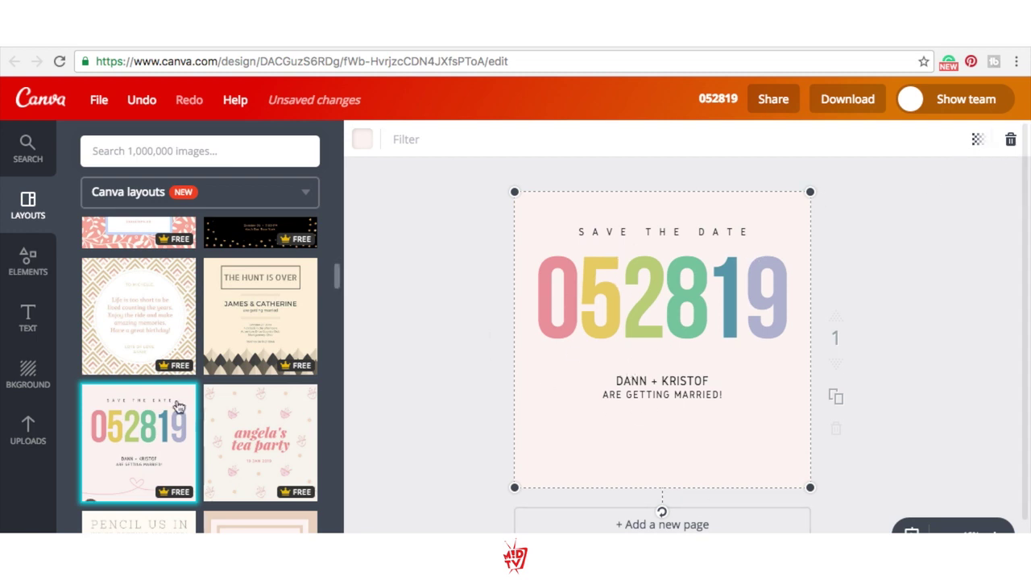
pyautogui.click(28, 433)
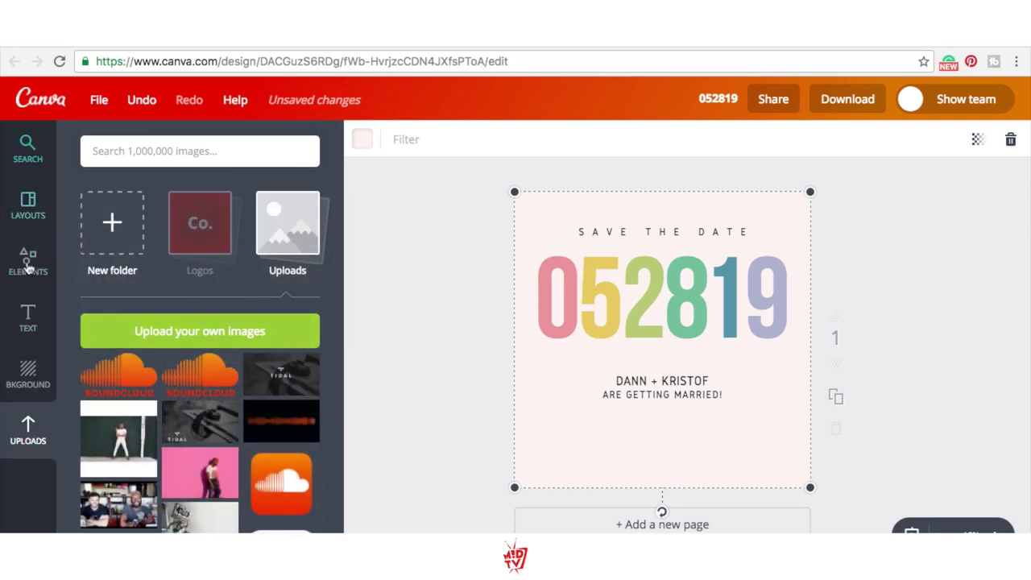
# Step: Look through the Layouts, Elements, Text and Background panels, then start an upload from Uploads
pyautogui.click(28, 211)
pyautogui.click(27, 259)
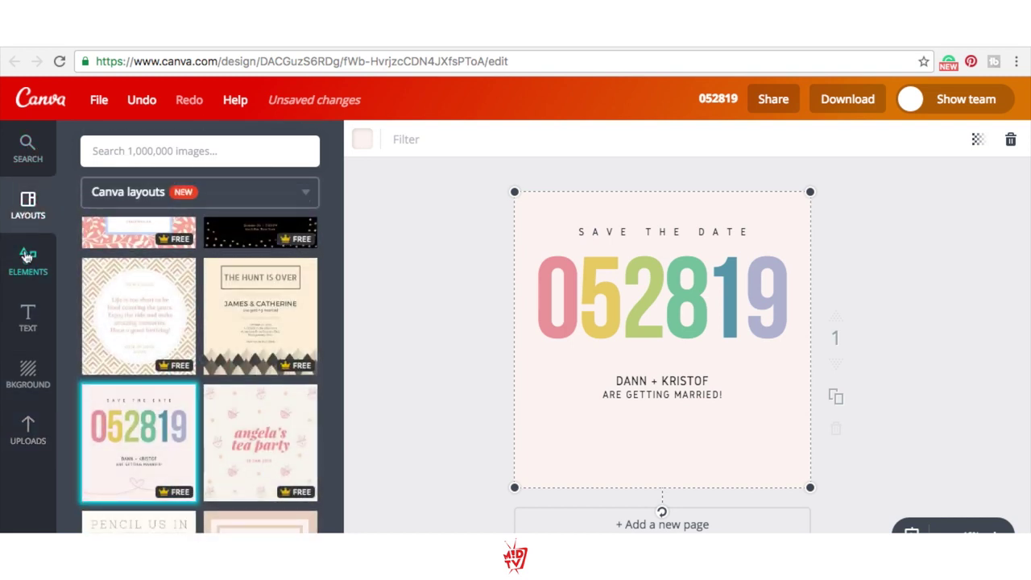
pyautogui.click(27, 308)
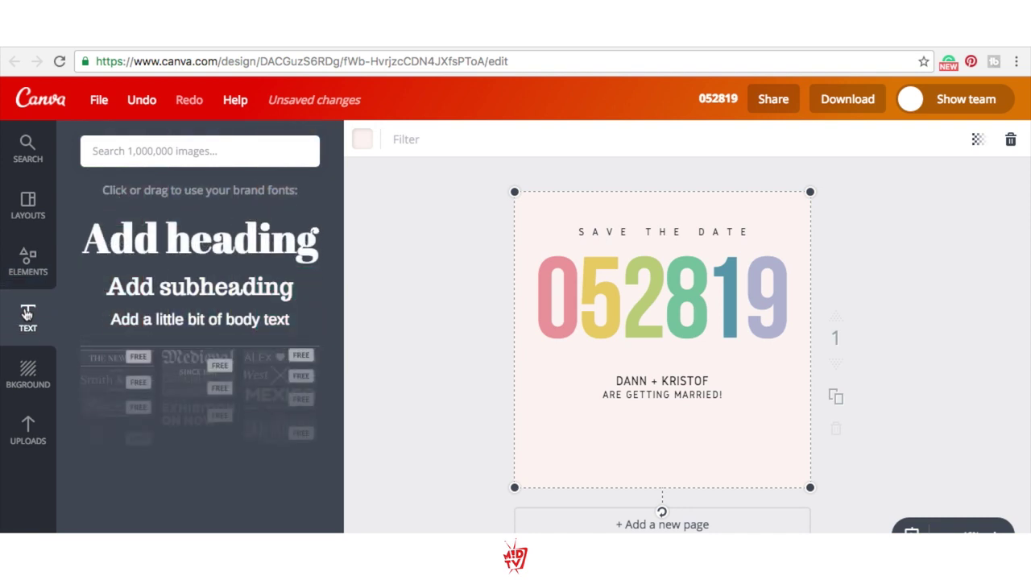
pyautogui.click(29, 374)
pyautogui.click(28, 432)
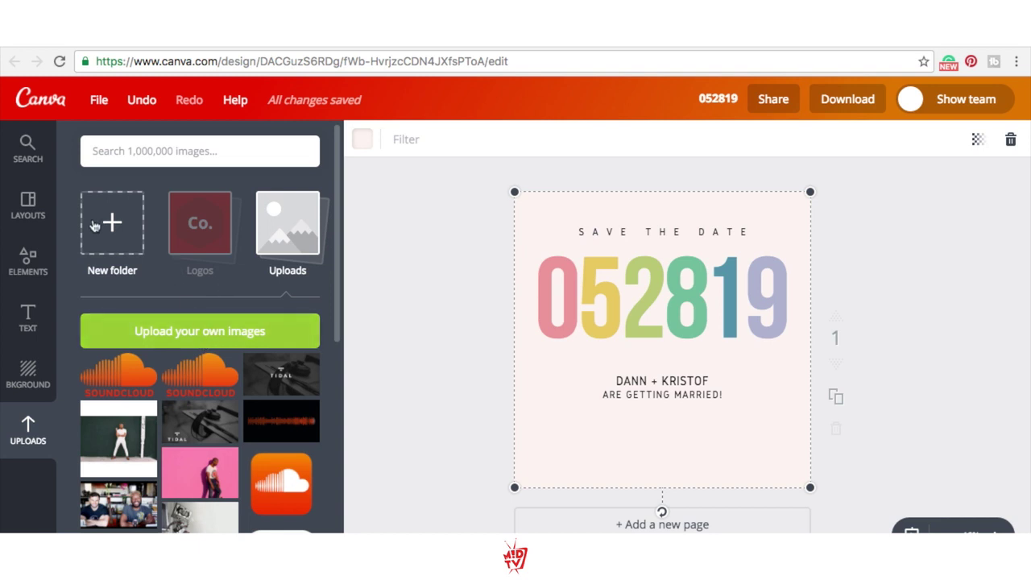
pyautogui.click(178, 337)
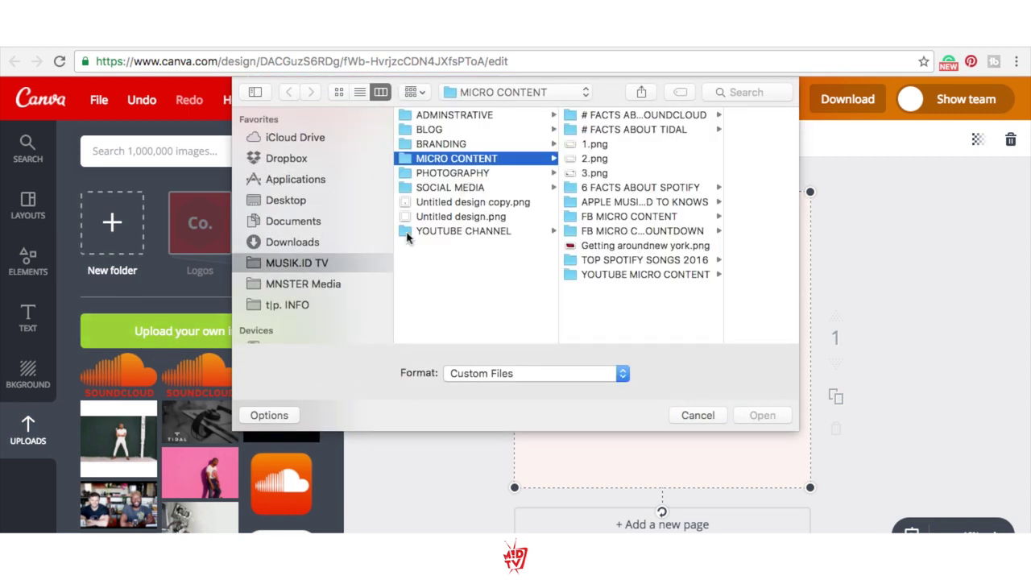
# Step: Upload the hat portrait screenshot from MNSTER Media > PONDR. > PONDRville Music > ARTIST > t|U|K|O > PHOTOS
pyautogui.scroll(-3, 334, 191)
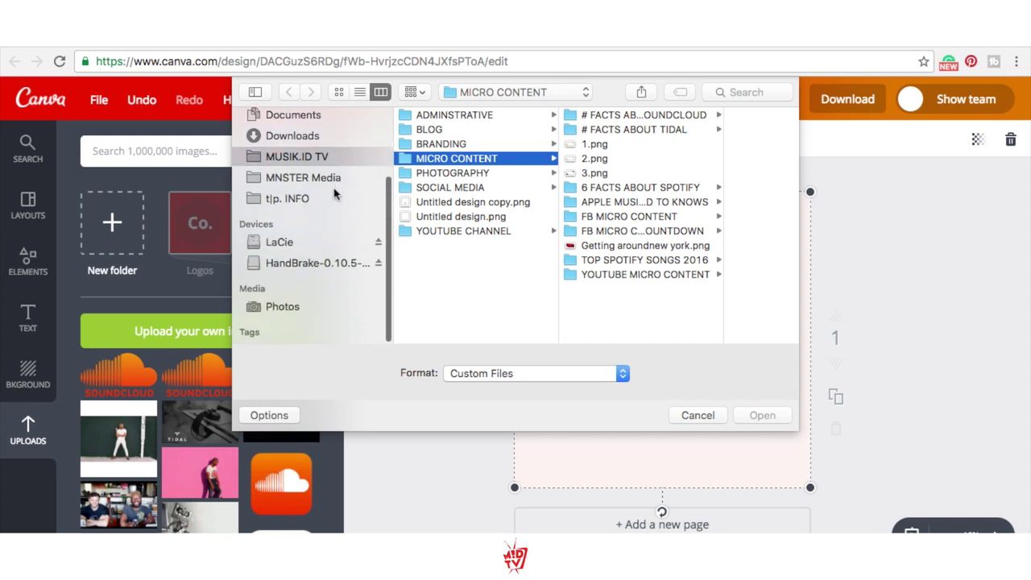
pyautogui.scroll(2, 334, 191)
pyautogui.scroll(-2, 333, 191)
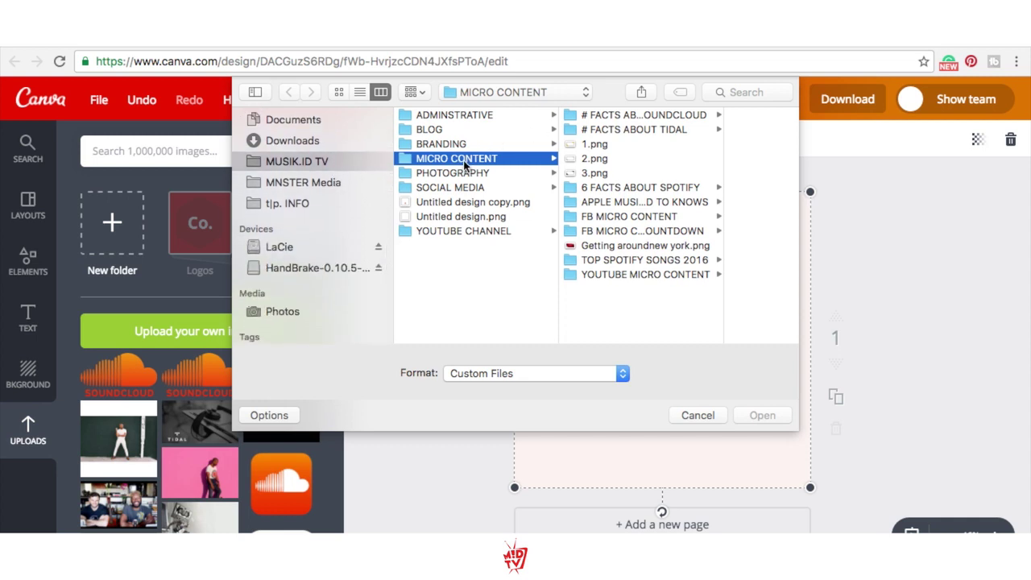
pyautogui.click(331, 182)
pyautogui.click(485, 115)
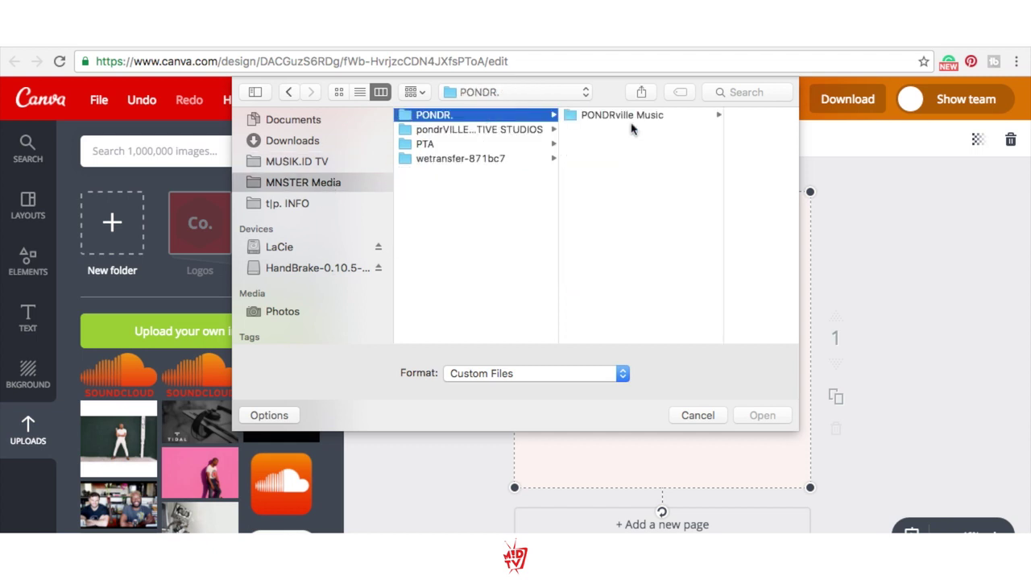
pyautogui.click(655, 118)
pyautogui.click(712, 115)
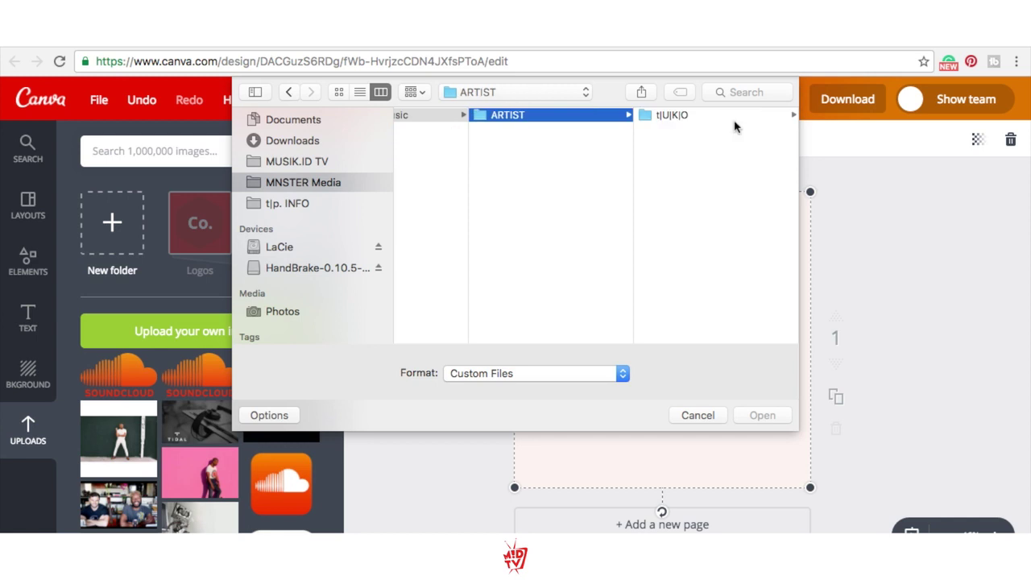
pyautogui.click(730, 121)
pyautogui.click(733, 120)
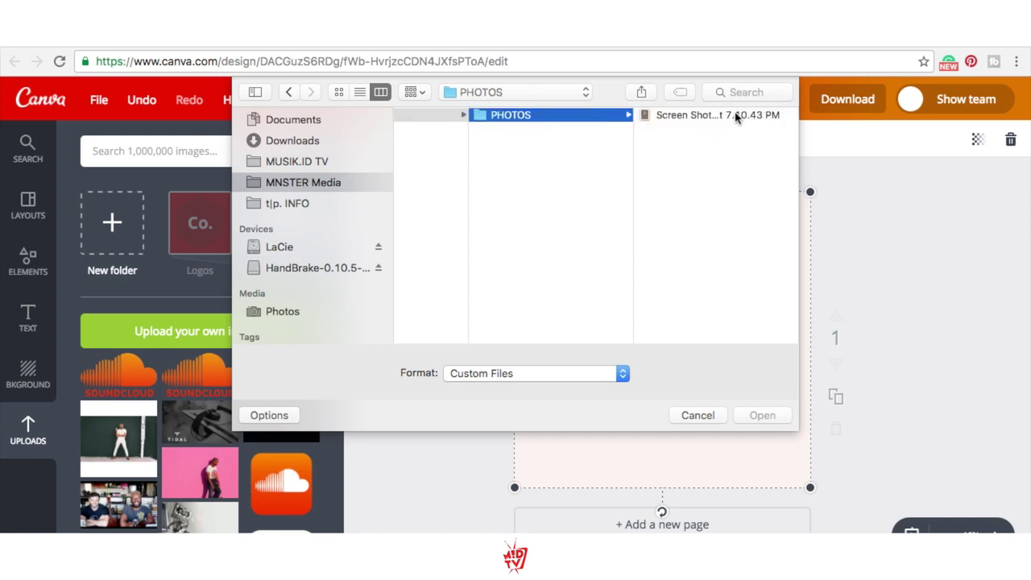
pyautogui.click(736, 117)
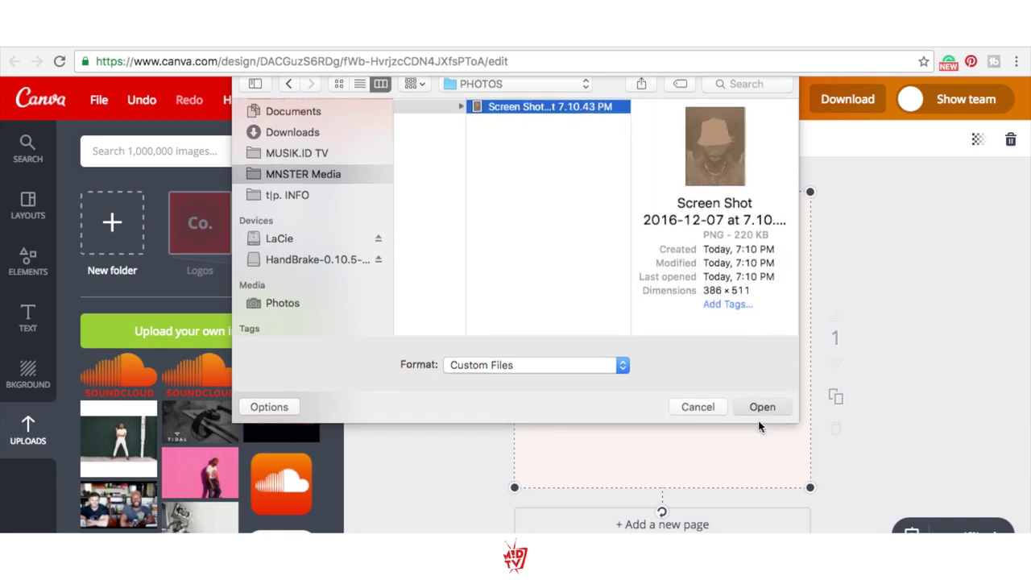
pyautogui.click(761, 408)
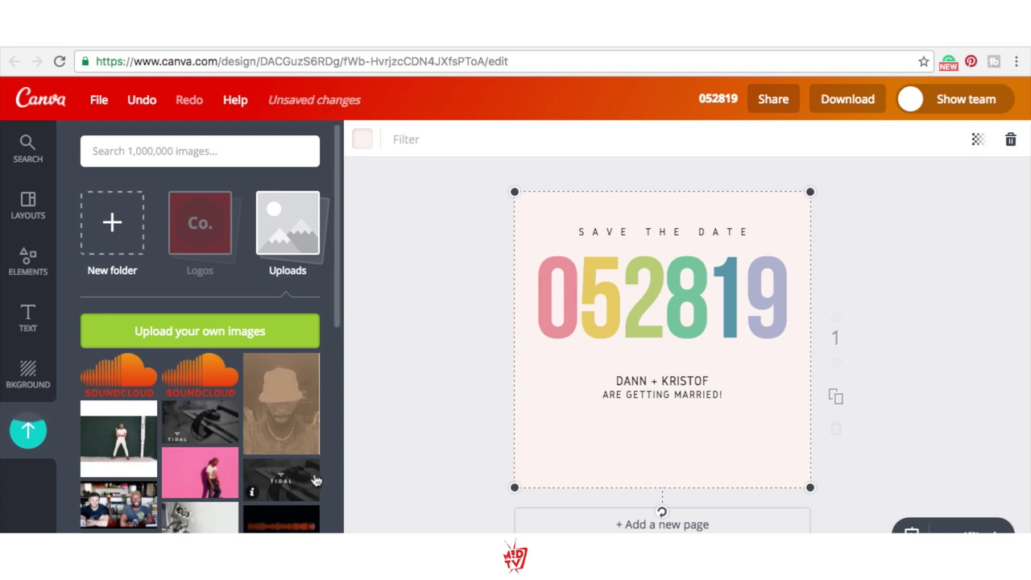
# Step: Add the hat portrait and stretch it corner to corner to fill the page behind the text
pyautogui.click(294, 423)
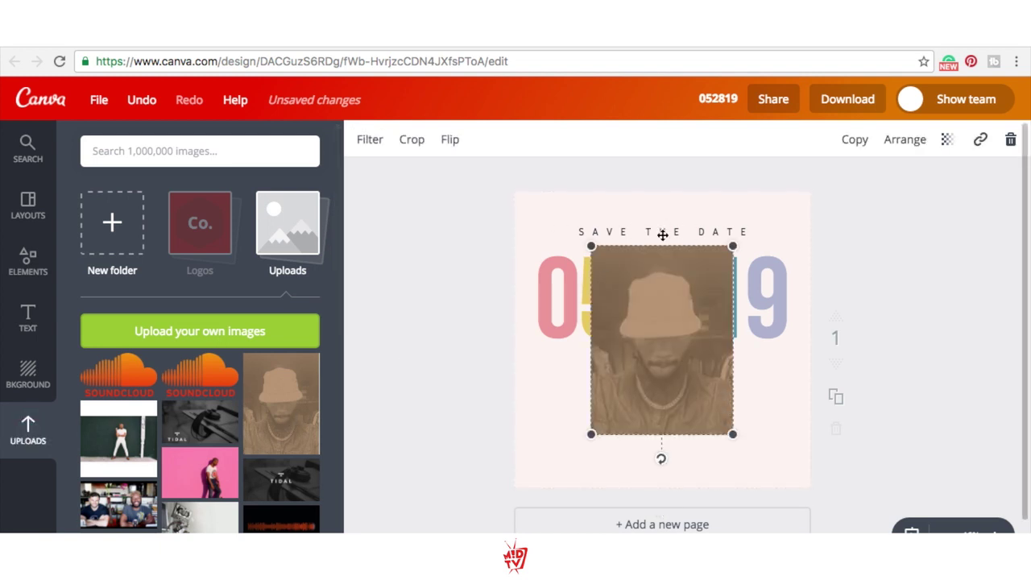
pyautogui.moveTo(591, 246); pyautogui.dragTo(472, 175)
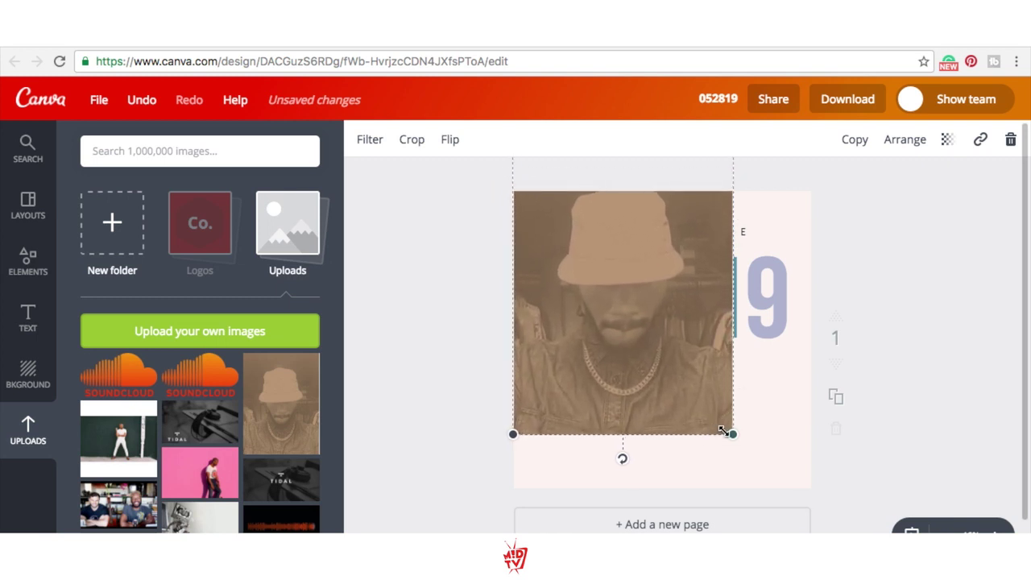
pyautogui.moveTo(724, 431); pyautogui.dragTo(840, 532)
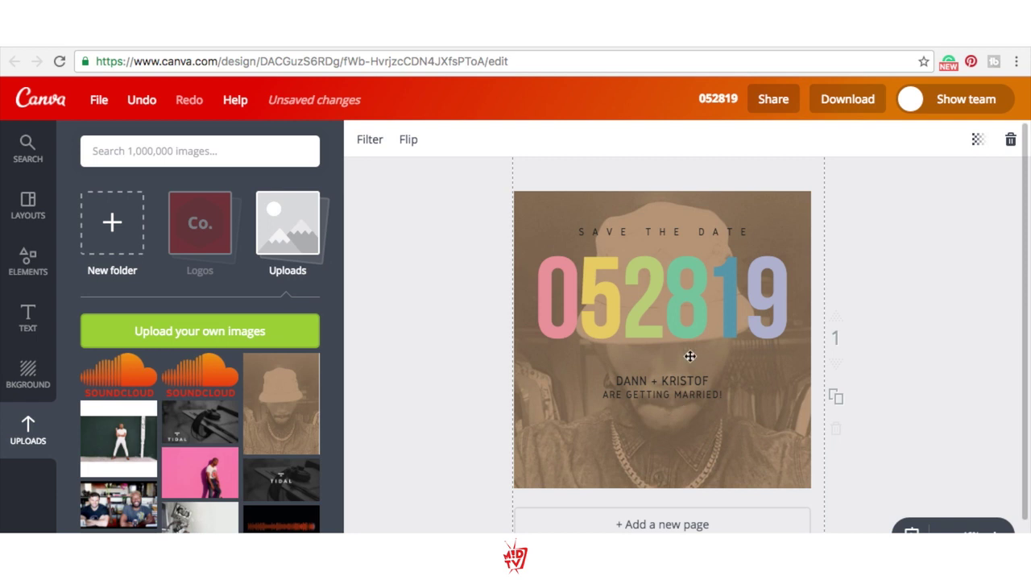
# Step: Replace the 052819 headline with MUSIK WORLD, correcting the WORLS typo to WORLD
pyautogui.click(632, 294)
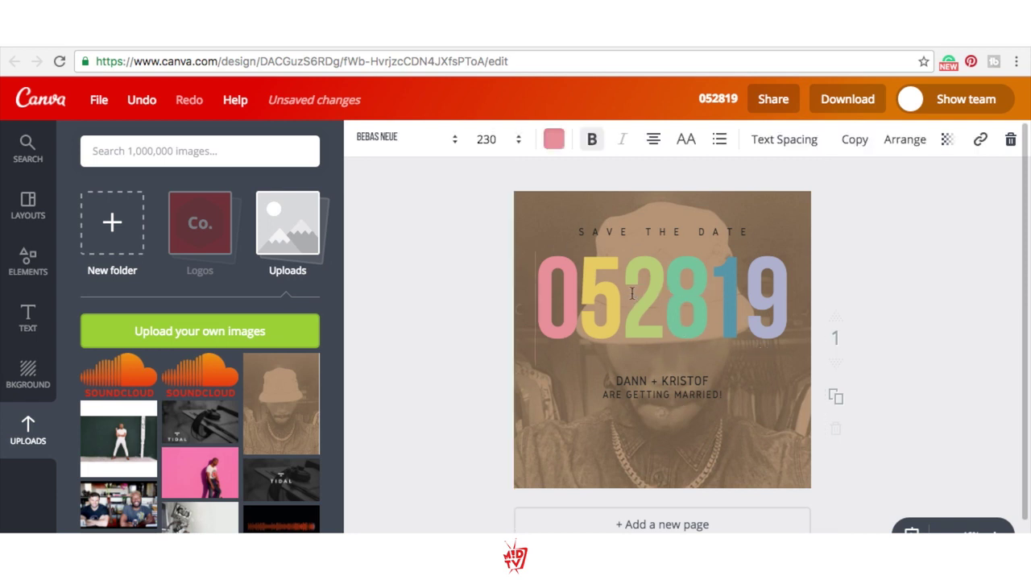
pyautogui.click(571, 305)
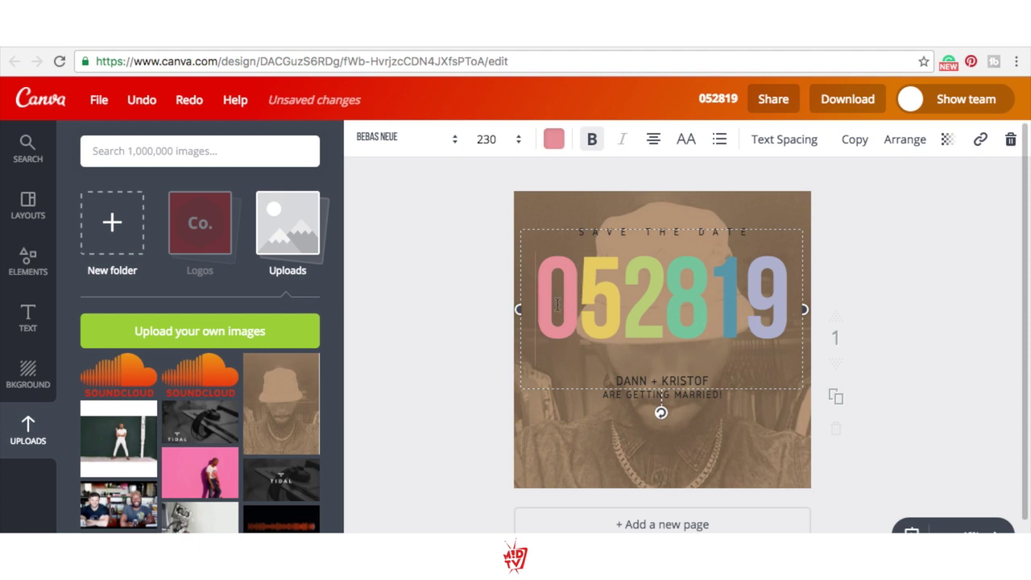
pyautogui.doubleClick(558, 304)
pyautogui.click(576, 300)
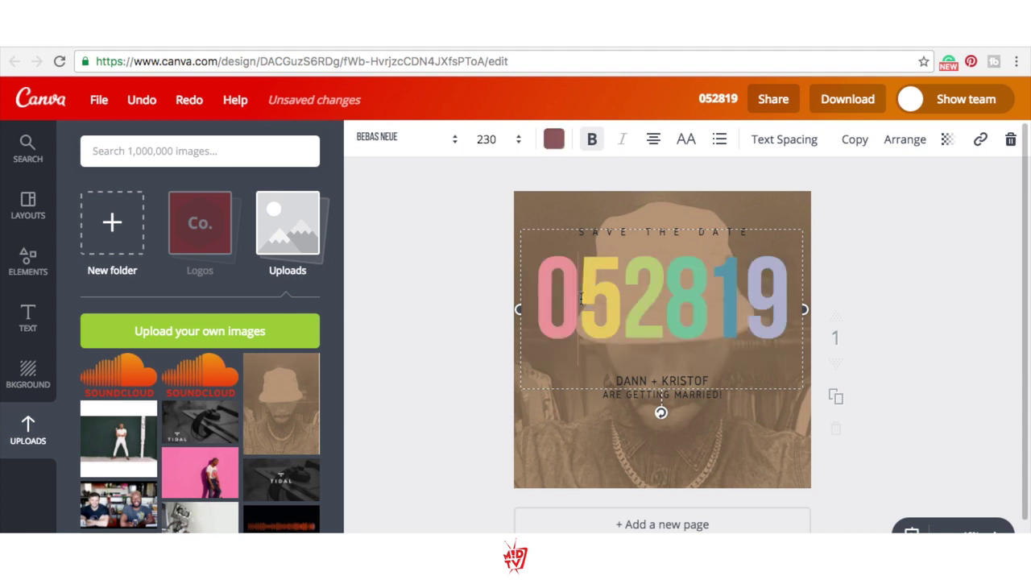
pyautogui.click(555, 136)
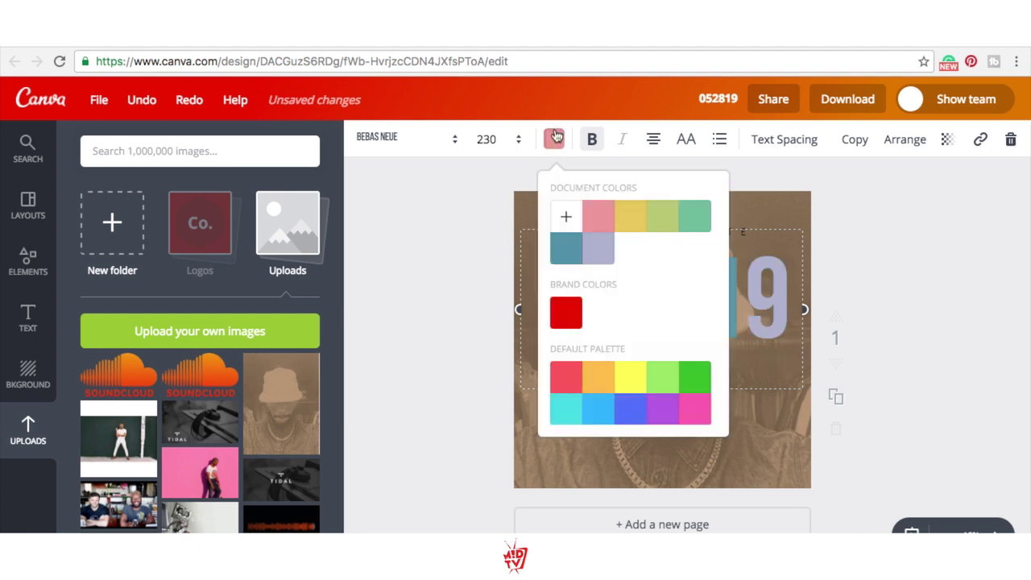
pyautogui.click(562, 321)
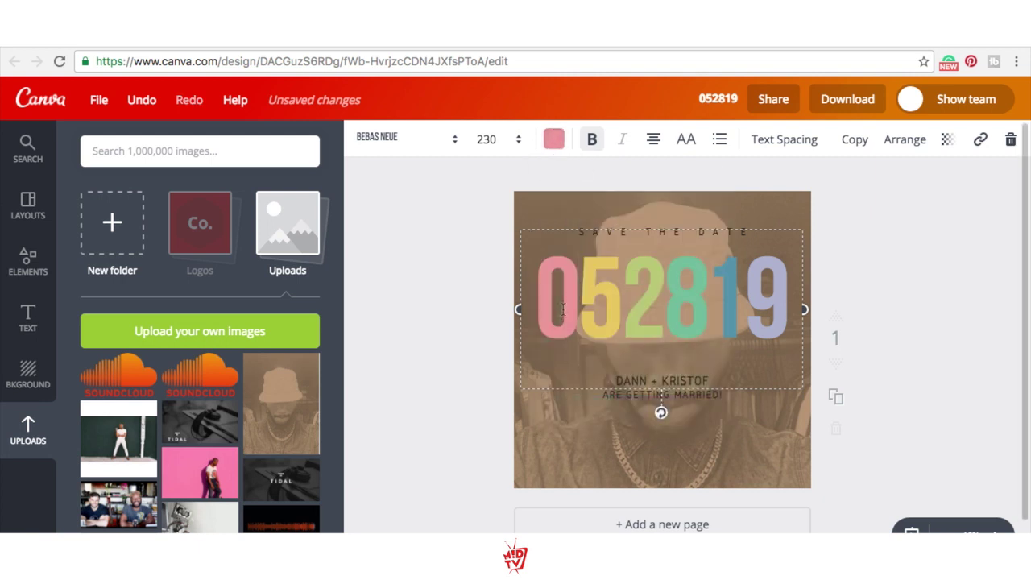
pyautogui.doubleClick(563, 310)
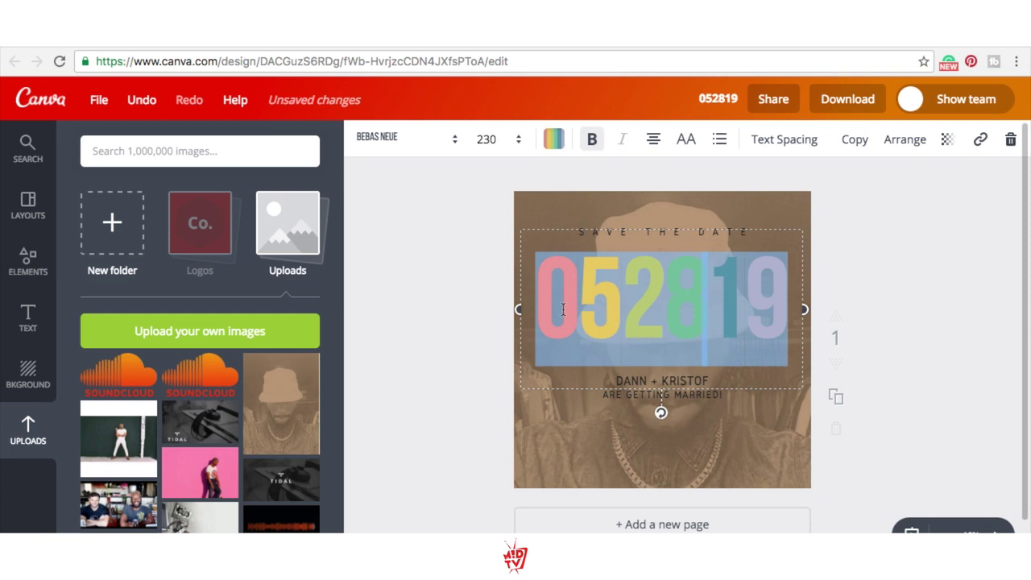
pyautogui.write('MUSIK ')
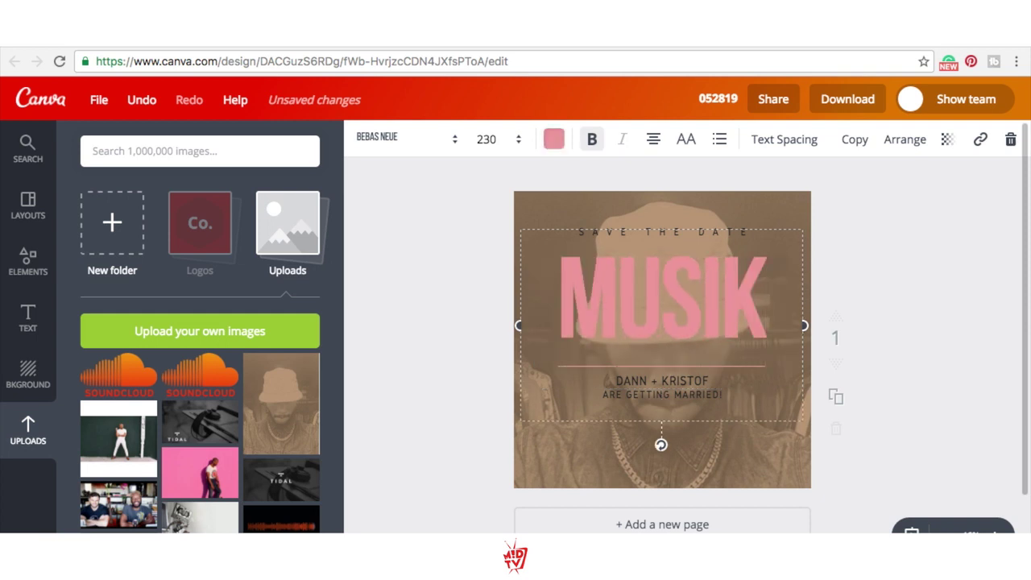
pyautogui.write('WO')
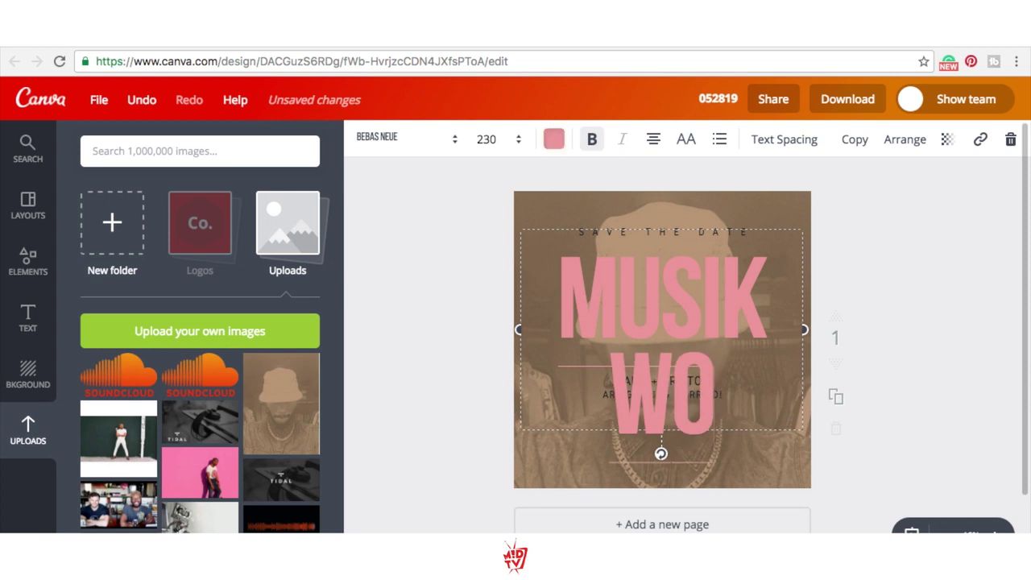
pyautogui.write('RLS')
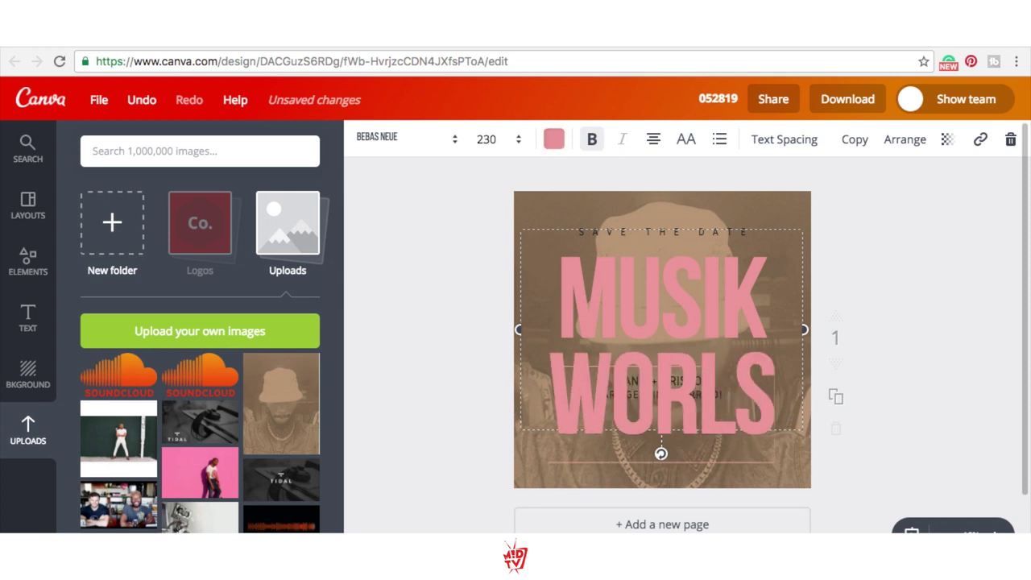
pyautogui.press('BackSpace')
pyautogui.write('D')
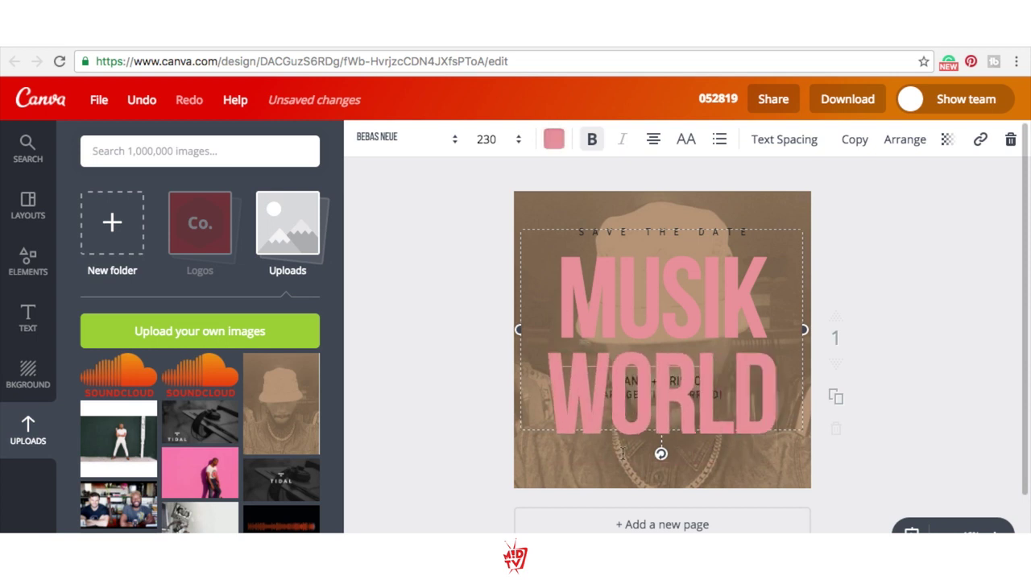
pyautogui.click(681, 471)
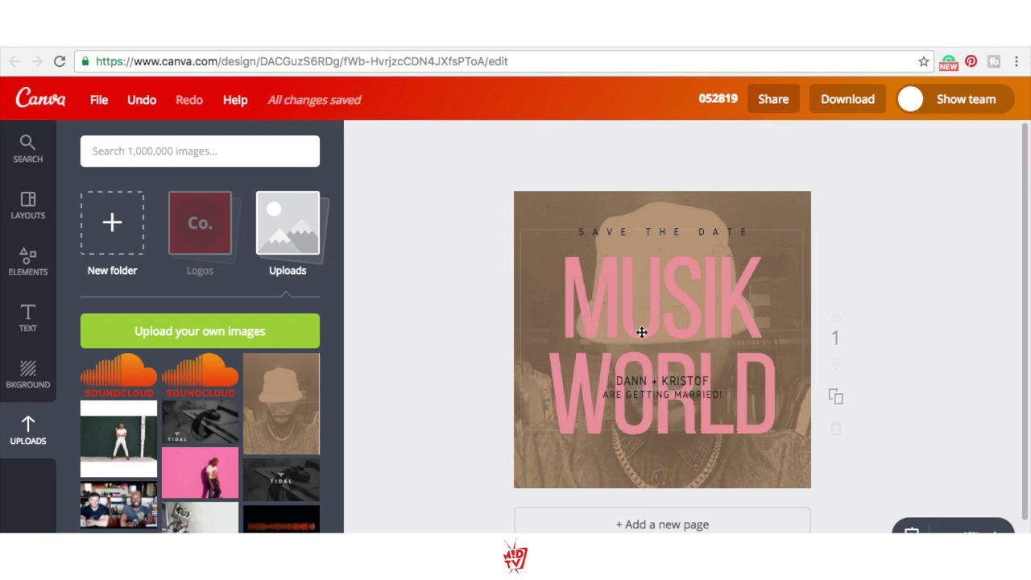
pyautogui.click(641, 229)
# Step: Replace the SAVE THE DATE line with 'T | U | K | O'
pyautogui.click(641, 229)
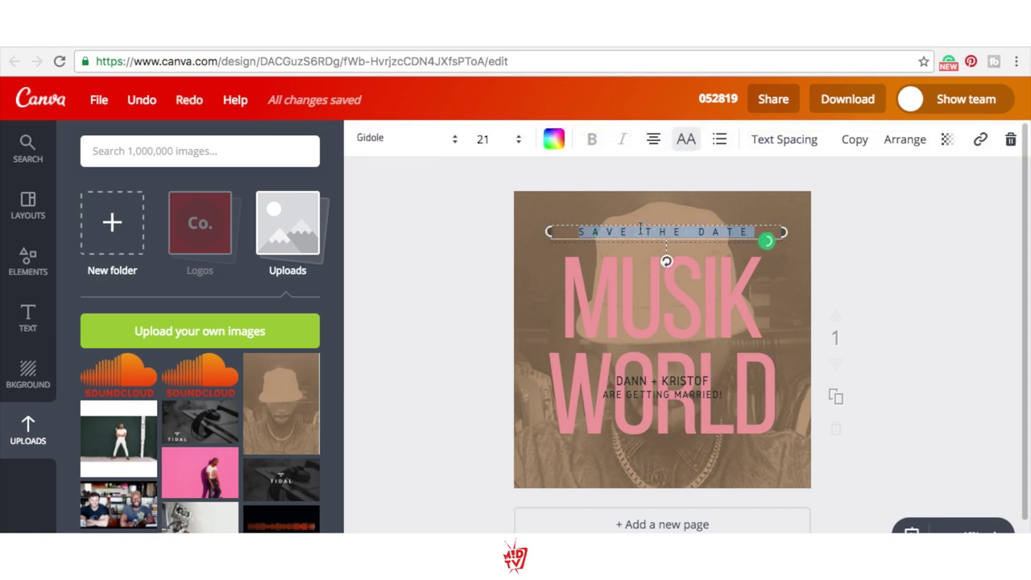
pyautogui.write('T')
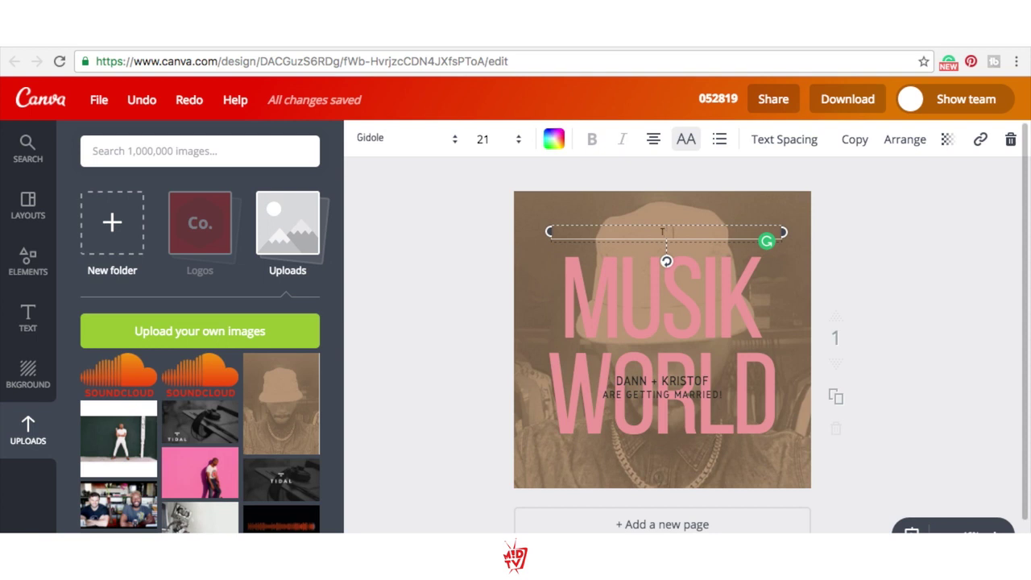
pyautogui.write('| U | K | O')
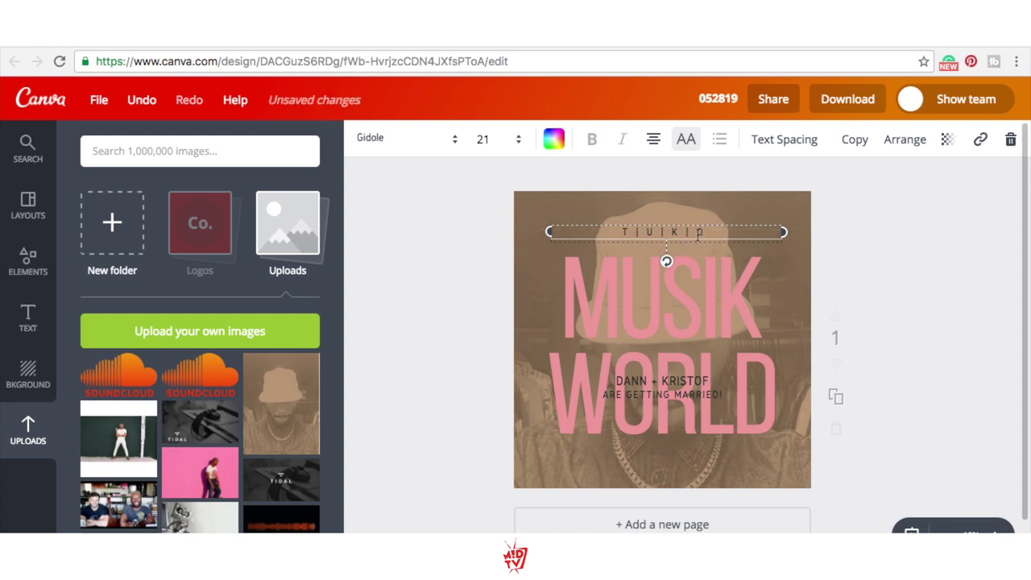
pyautogui.click(790, 212)
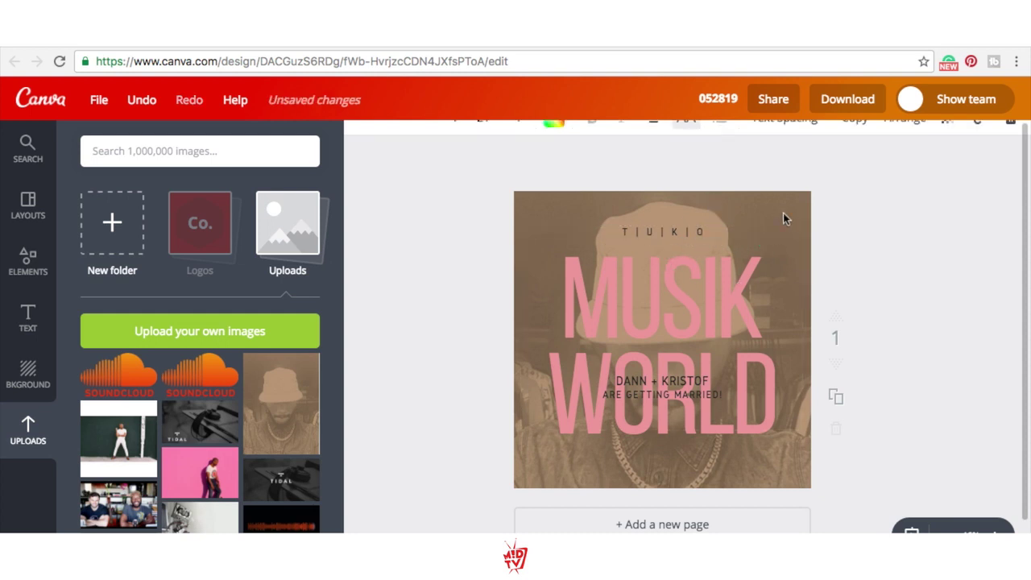
# Step: Colour the T | U | K | O line white
pyautogui.click(690, 231)
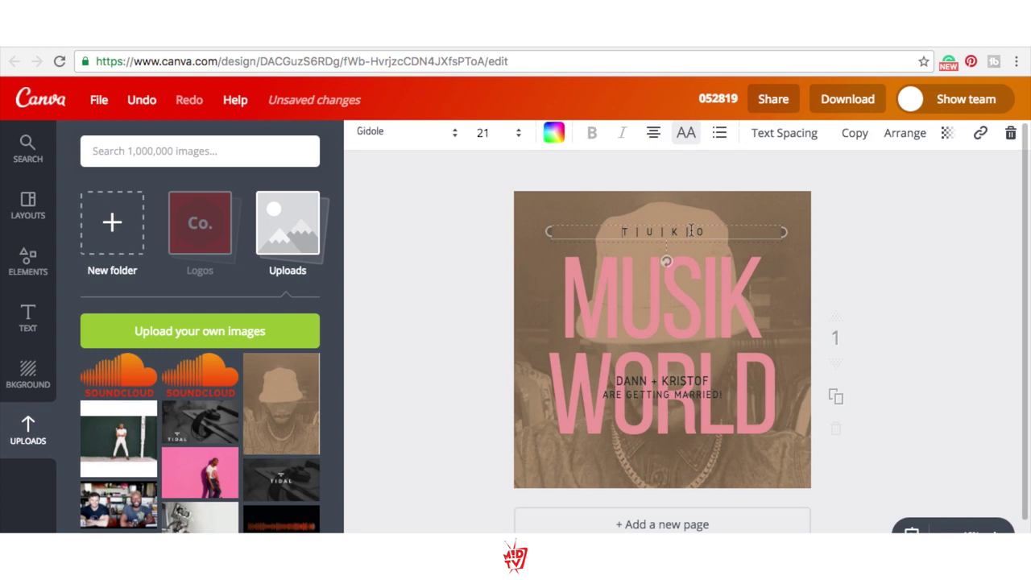
pyautogui.click(561, 145)
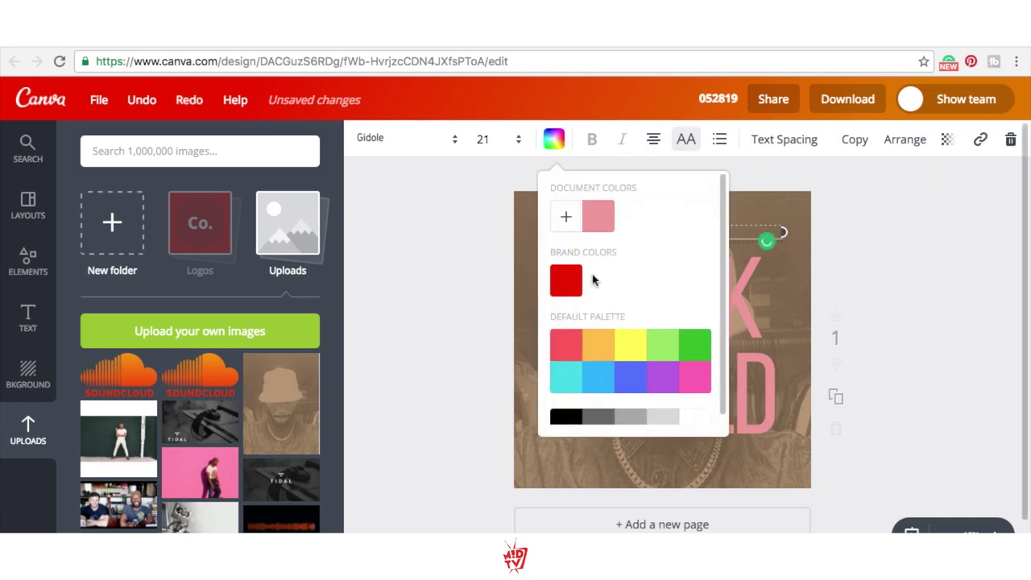
pyautogui.click(692, 417)
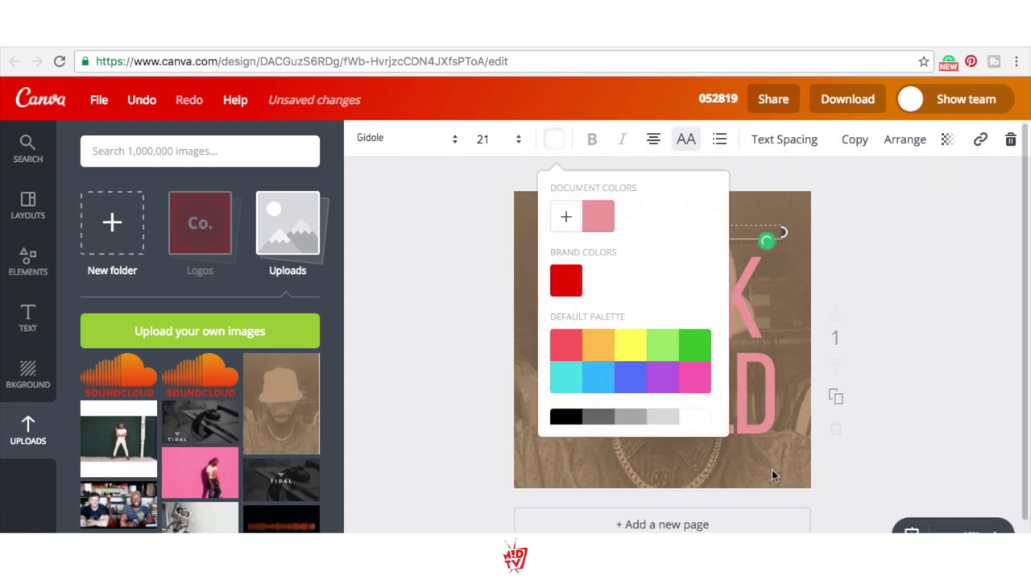
pyautogui.click(772, 470)
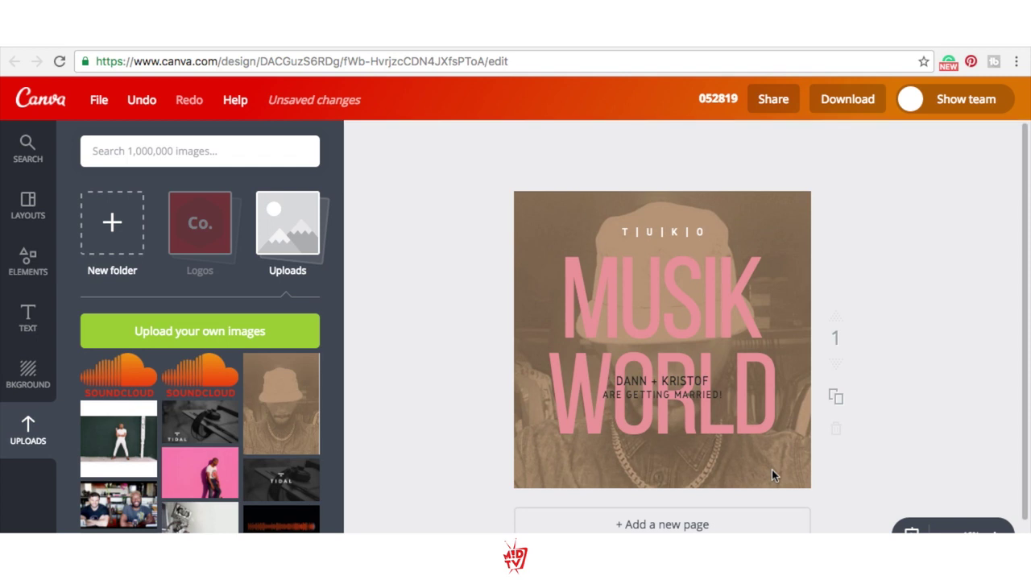
pyautogui.click(647, 397)
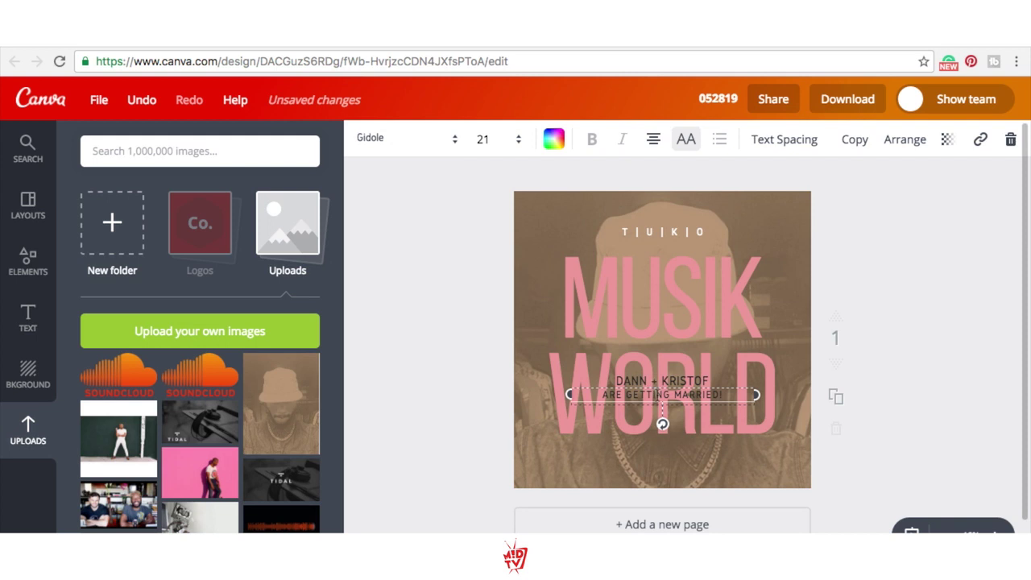
# Step: Change ARE GETTING MARRIED! to NEW SINGLE! and move it to the bottom of the cover
pyautogui.tripleClick(654, 393)
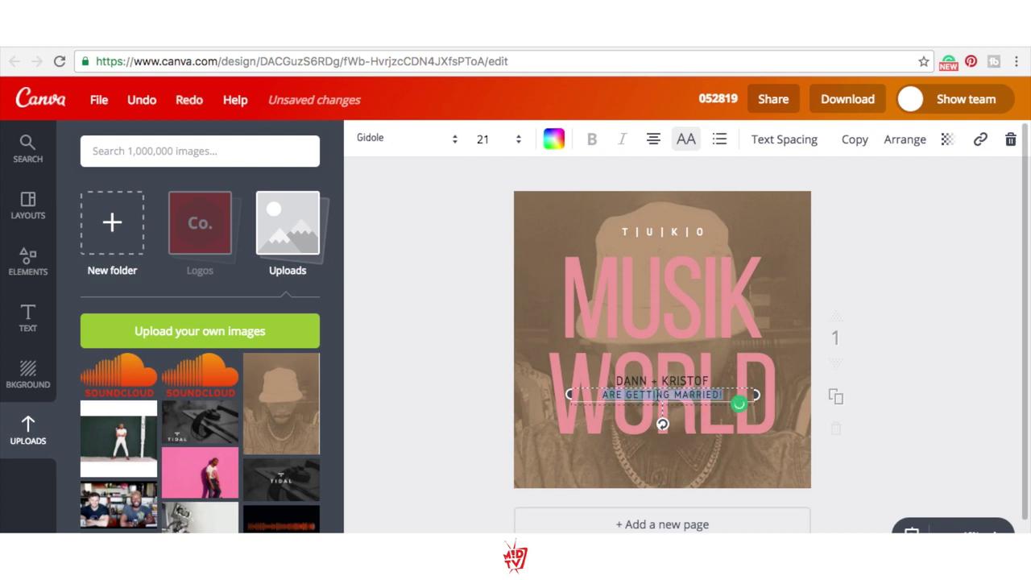
pyautogui.write('NEW')
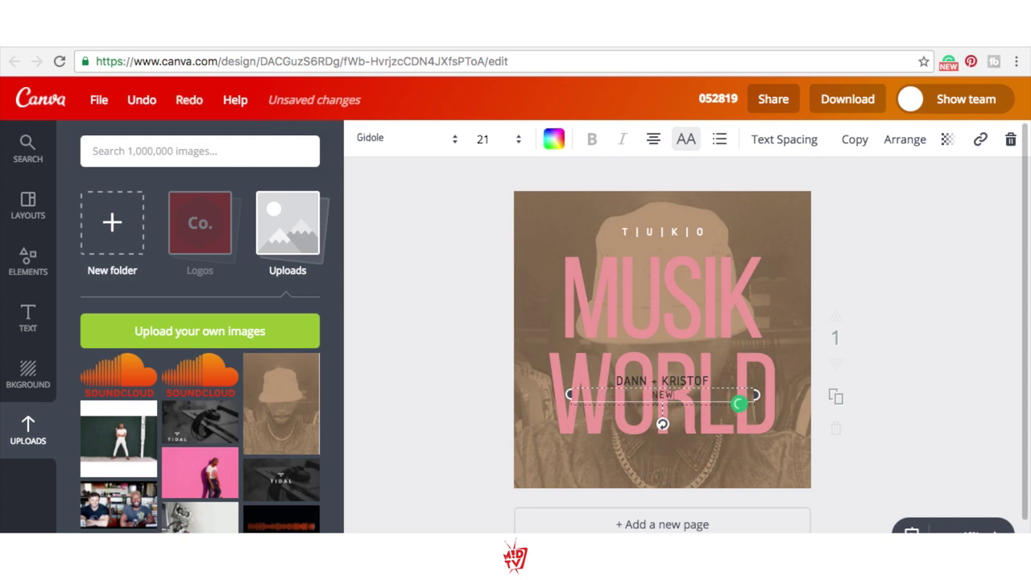
pyautogui.write(' SINGLE')
pyautogui.click(725, 469)
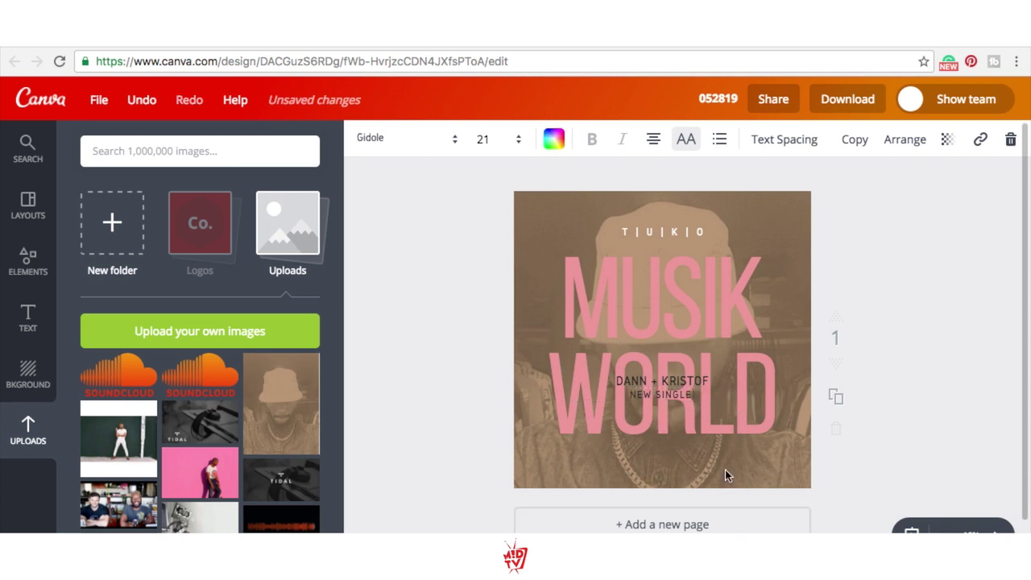
pyautogui.moveTo(664, 394); pyautogui.dragTo(664, 462)
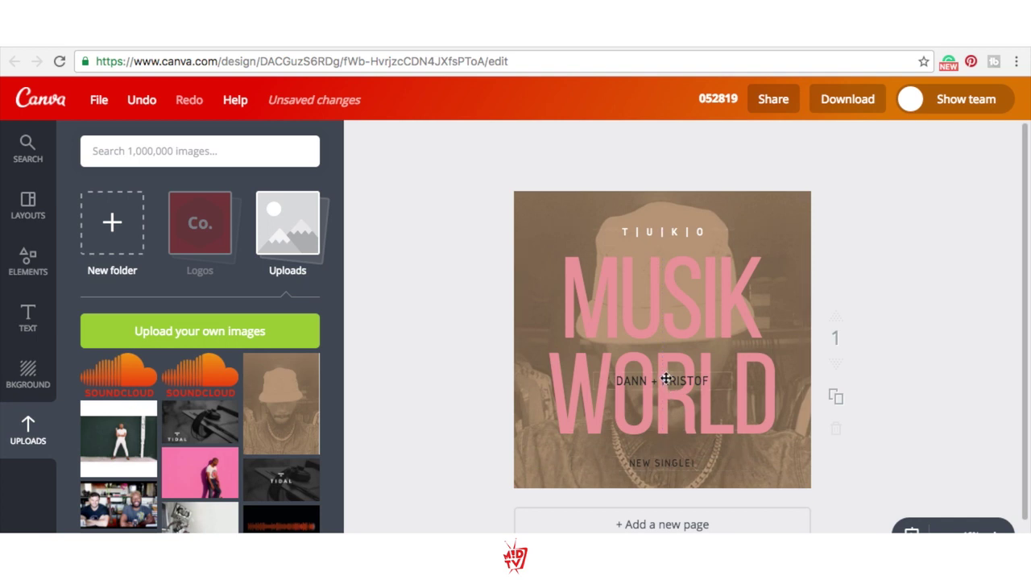
# Step: Move the names line just below WORLD and retype it with the two artists' names
pyautogui.moveTo(665, 379); pyautogui.dragTo(666, 442)
pyautogui.doubleClick(666, 445)
pyautogui.doubleClick(632, 446)
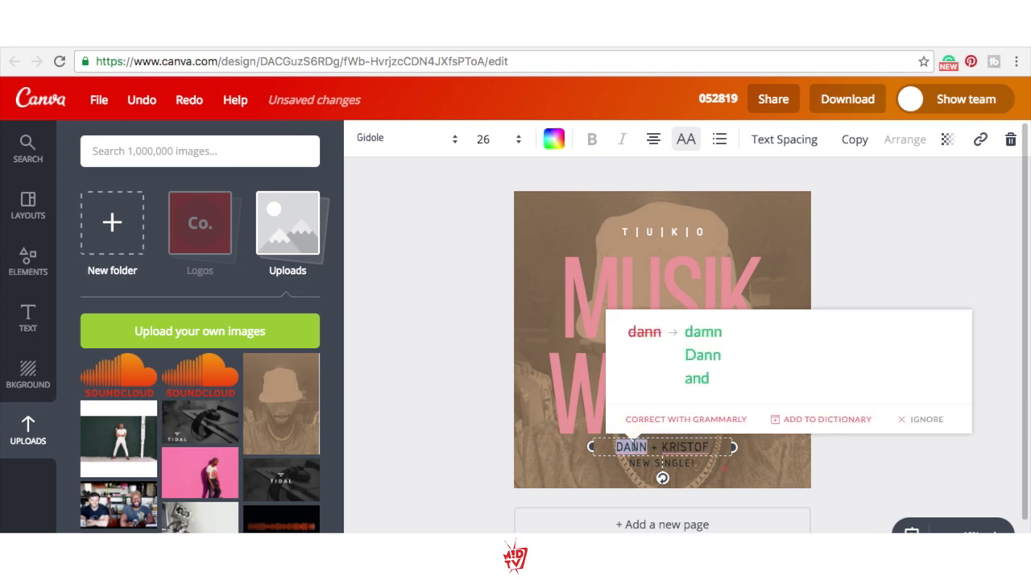
pyautogui.write('T')
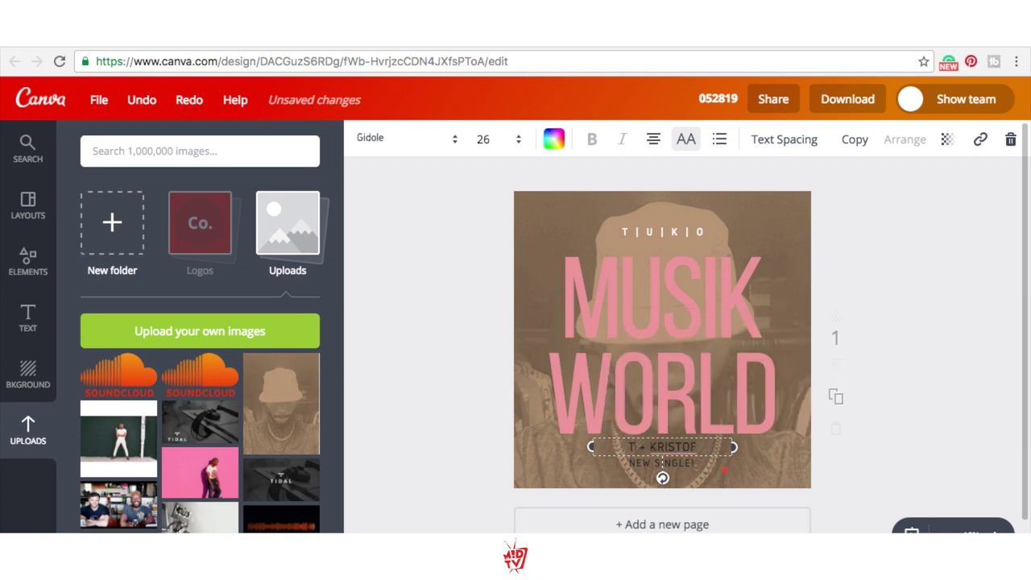
pyautogui.write('I')
pyautogui.write('U|')
pyautogui.write('K')
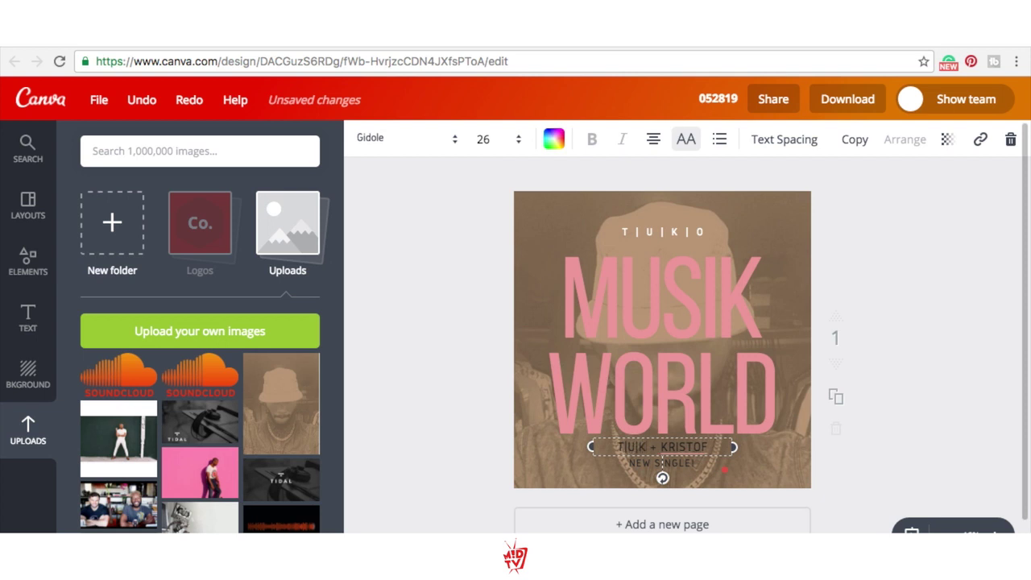
pyautogui.write('|O')
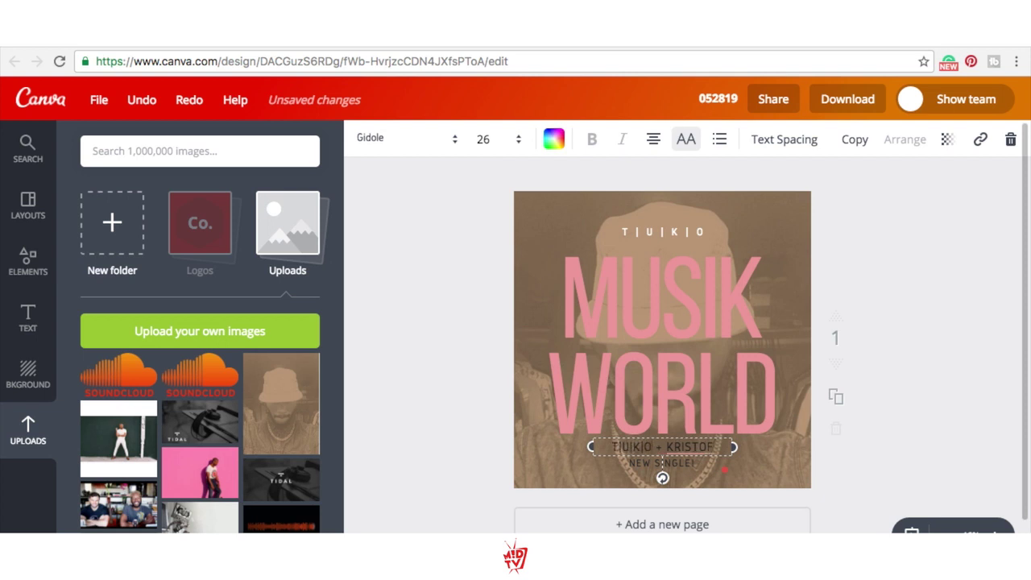
pyautogui.moveTo(689, 445)
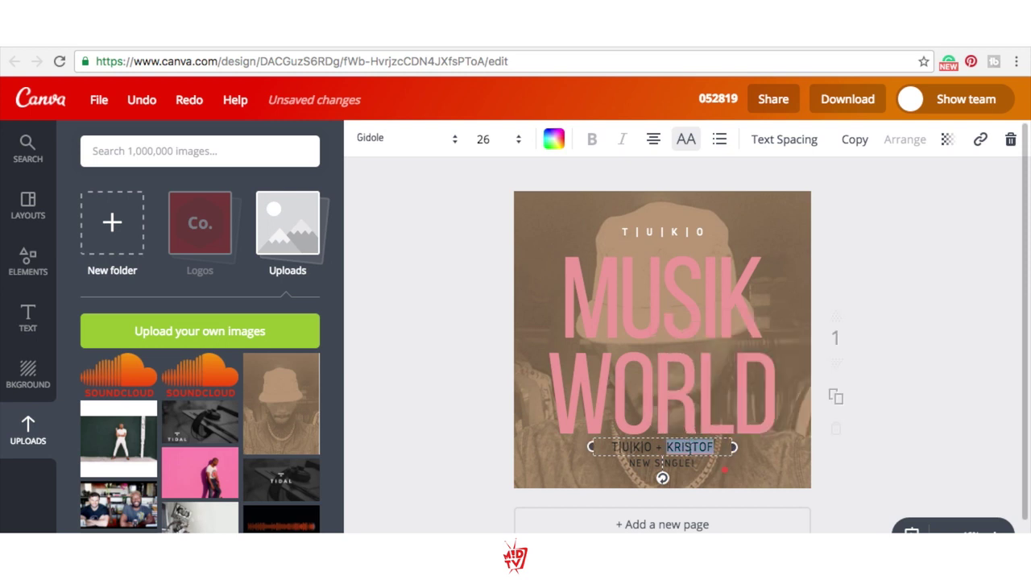
pyautogui.write('J')
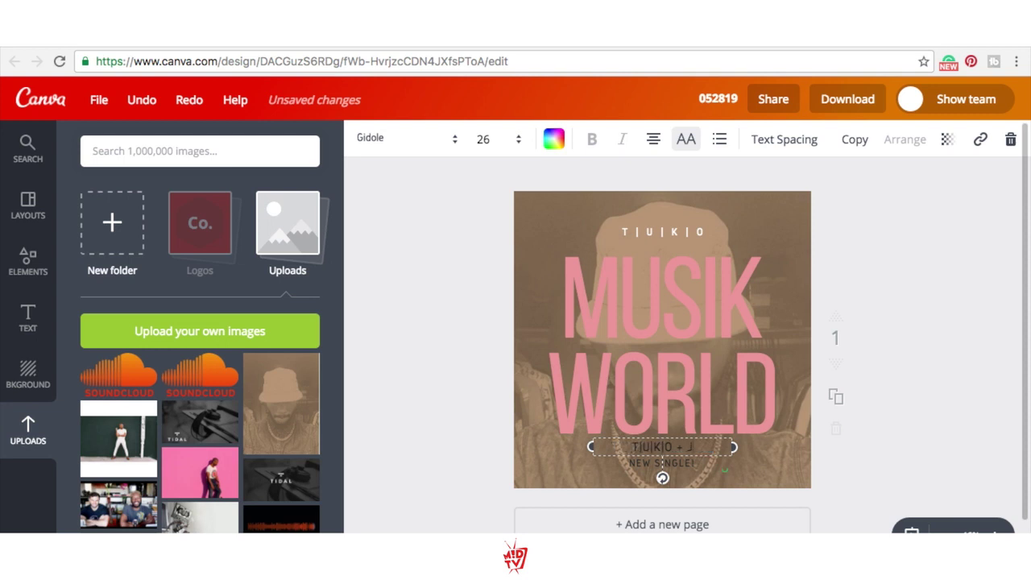
pyautogui.write('VMES JET')
# Step: Make the artist credit line white
pyautogui.click(672, 453)
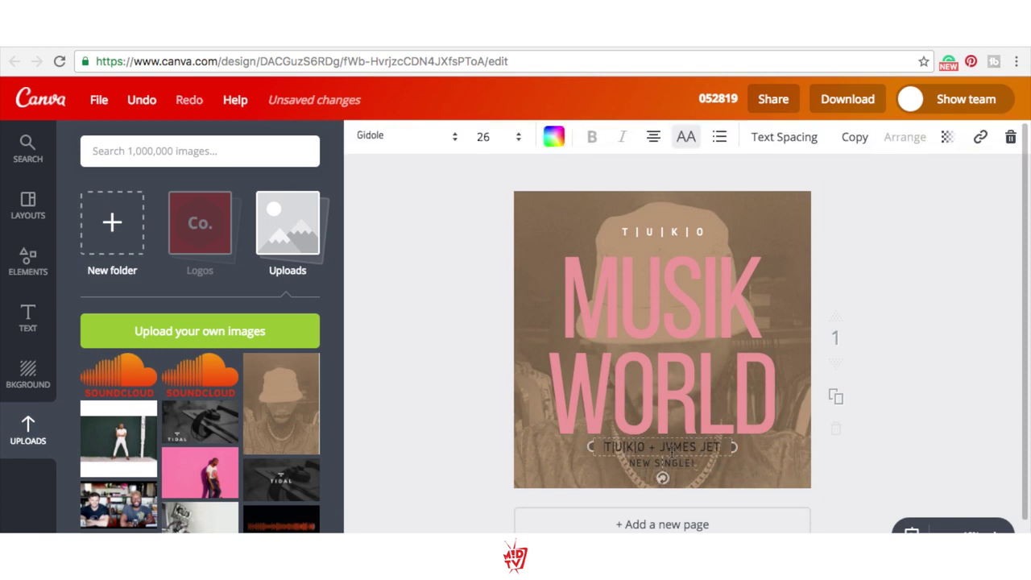
pyautogui.click(560, 141)
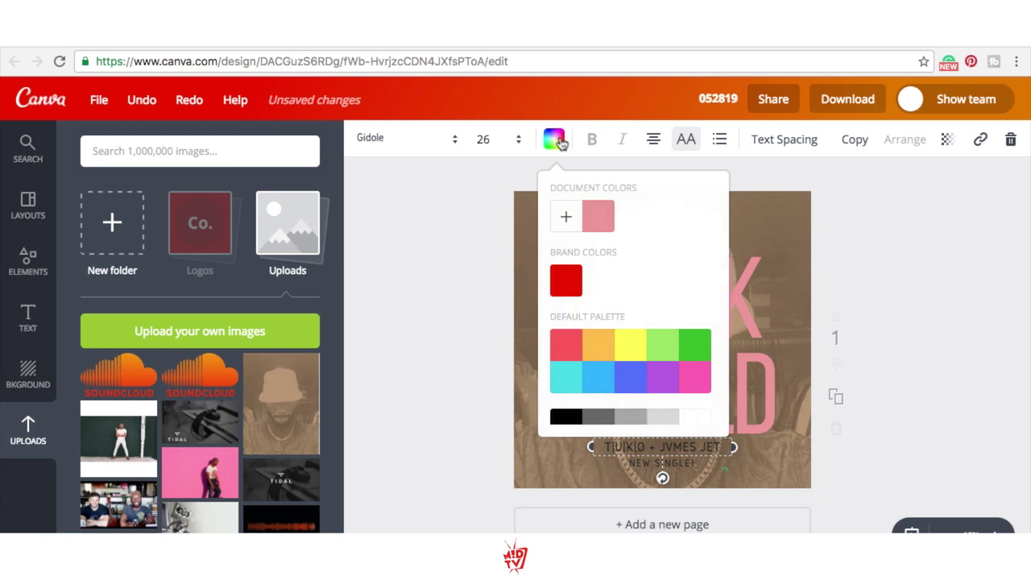
pyautogui.click(696, 419)
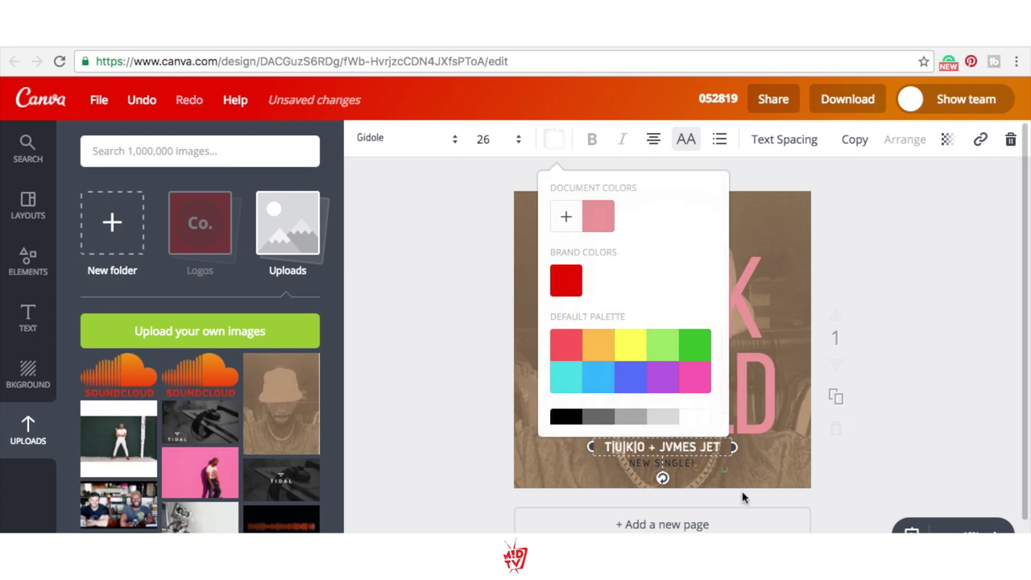
# Step: Make the NEW SINGLE! line white to match
pyautogui.click(663, 469)
pyautogui.click(669, 465)
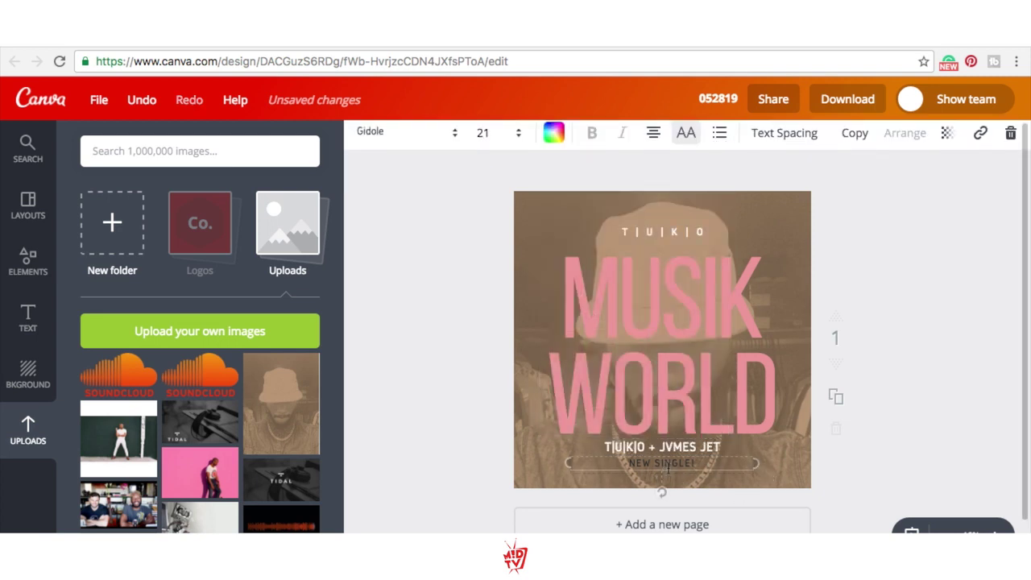
pyautogui.click(553, 138)
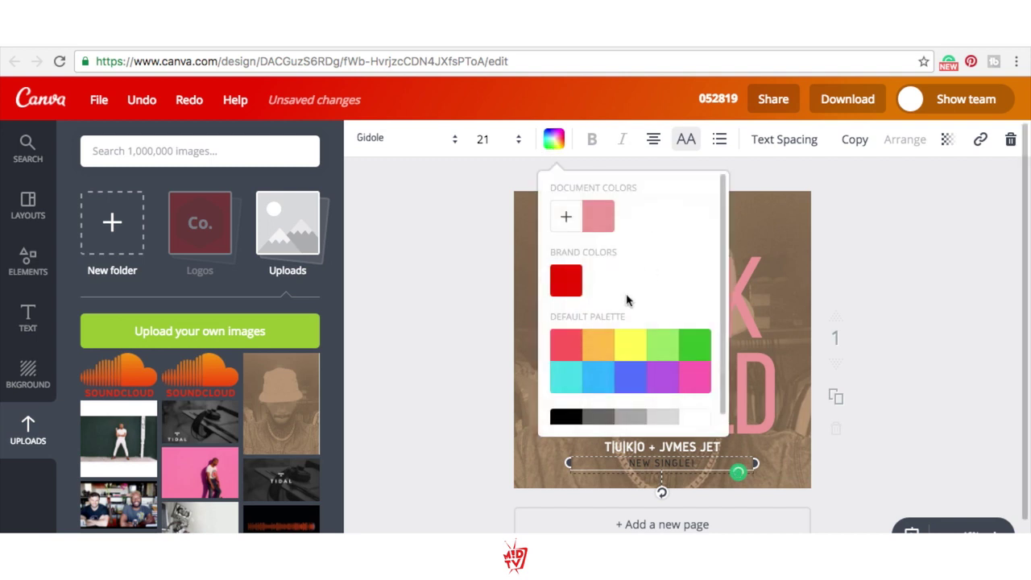
pyautogui.click(697, 418)
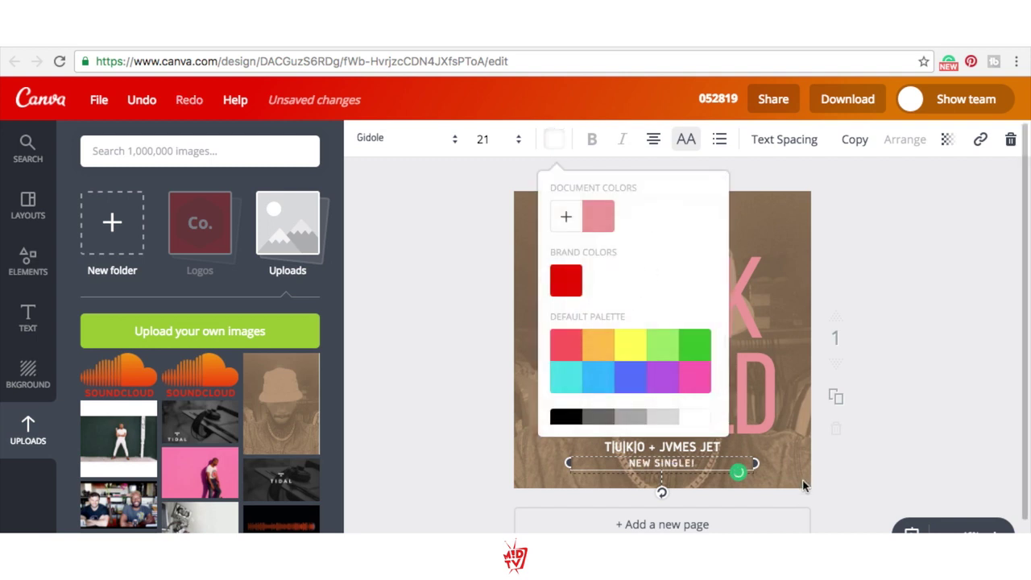
pyautogui.click(923, 484)
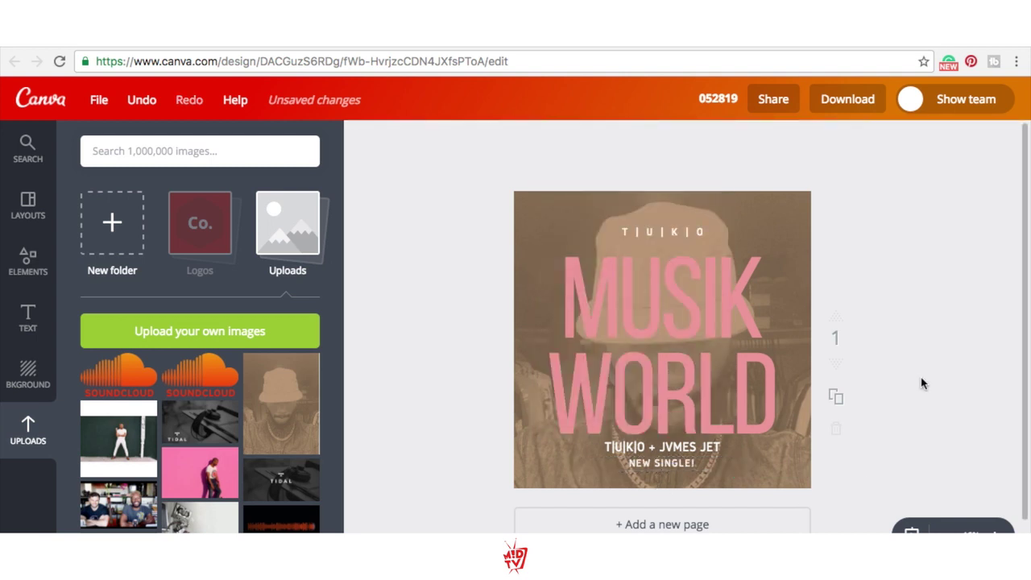
# Step: Replace the top line's text with SMOKING MIRRORS
pyautogui.doubleClick(658, 232)
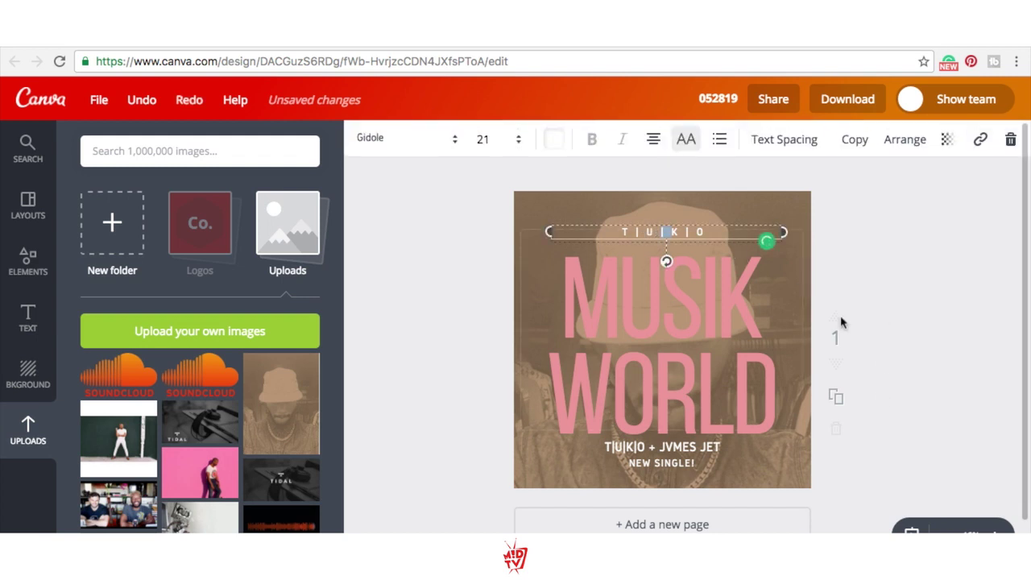
pyautogui.tripleClick(710, 235)
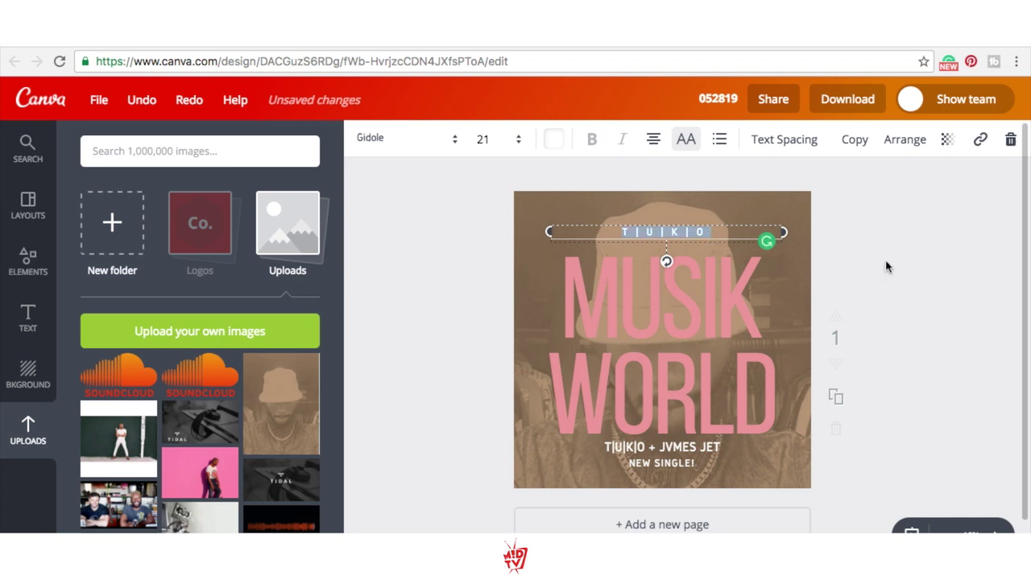
pyautogui.write('SM')
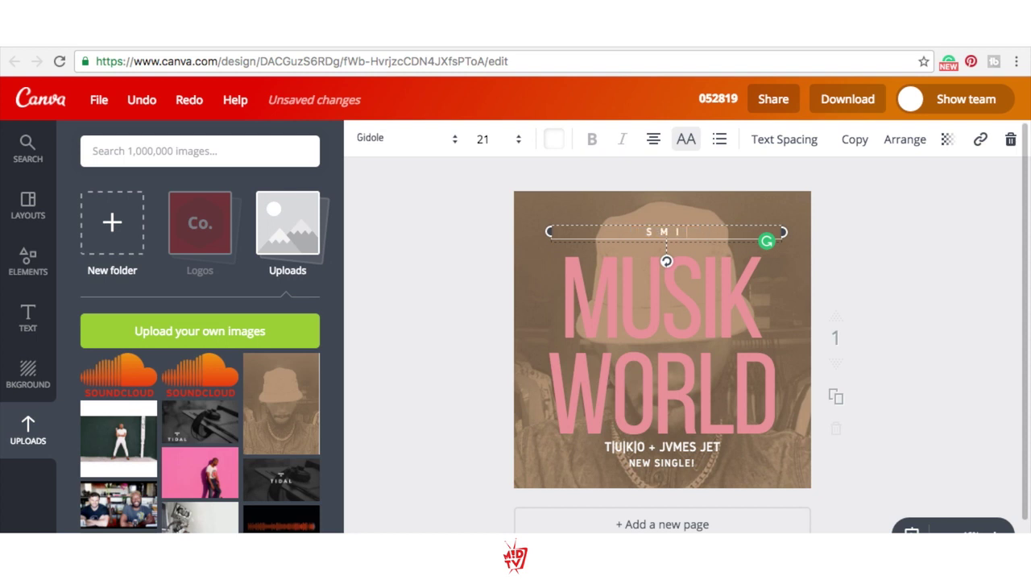
pyautogui.write('O')
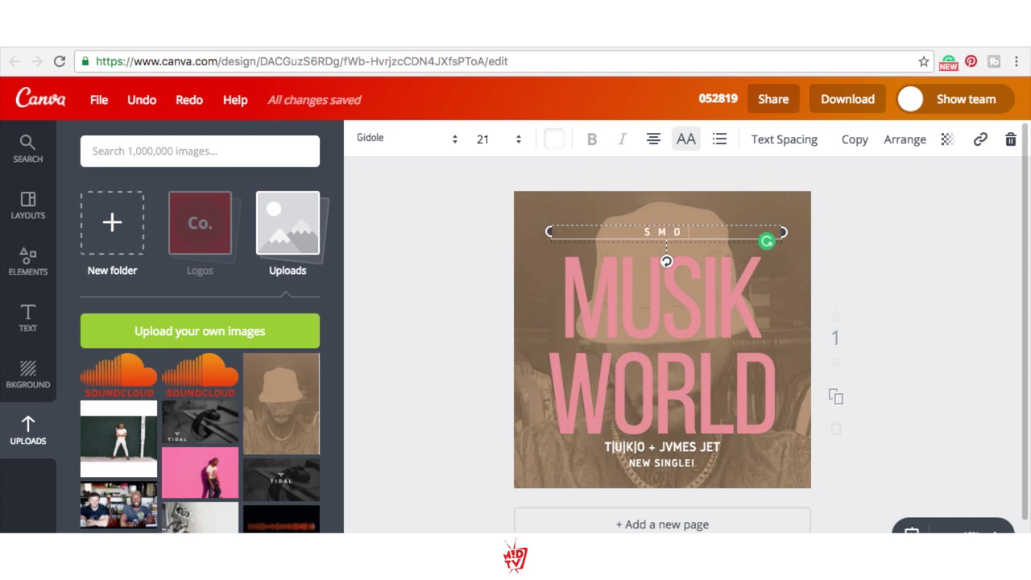
pyautogui.write('KING MIRRORS')
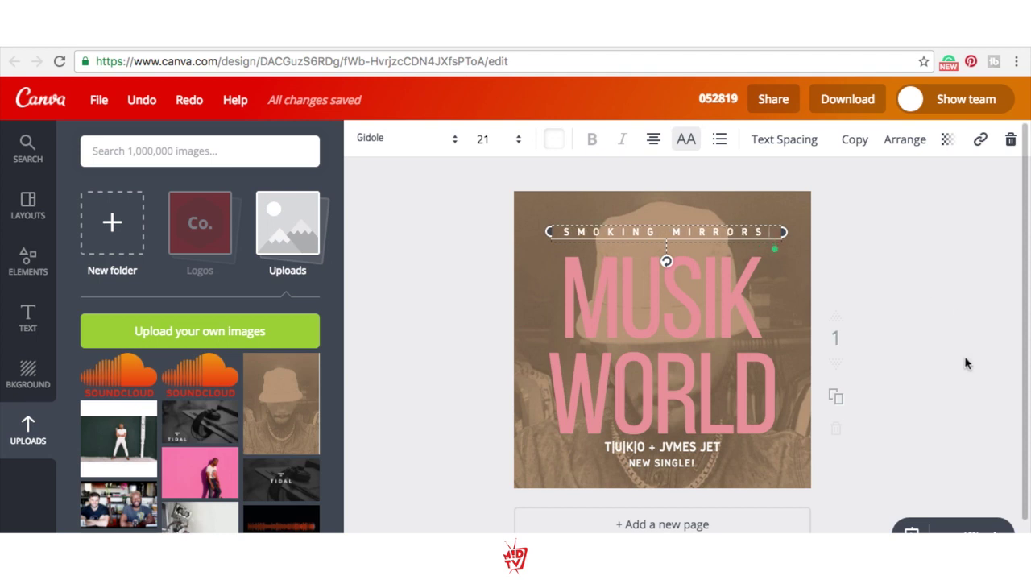
pyautogui.click(816, 482)
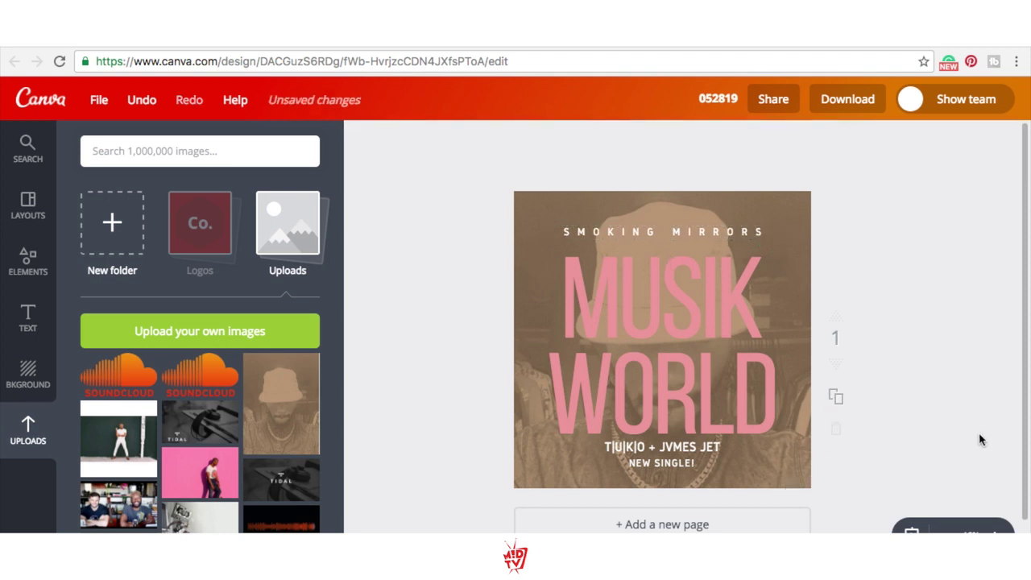
pyautogui.click(648, 337)
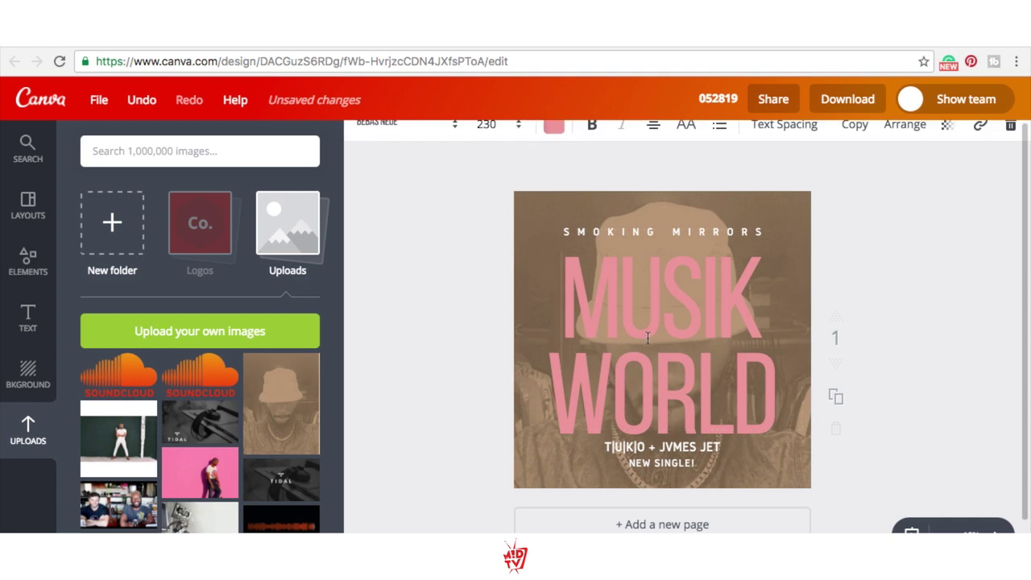
pyautogui.click(554, 141)
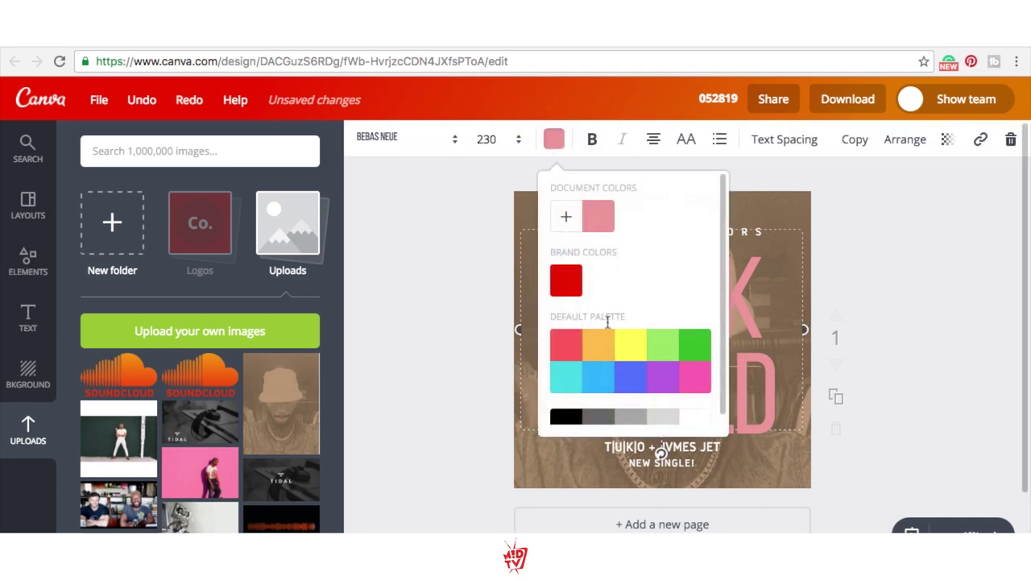
# Step: Make the MUSIK WORLD headline green
pyautogui.click(697, 346)
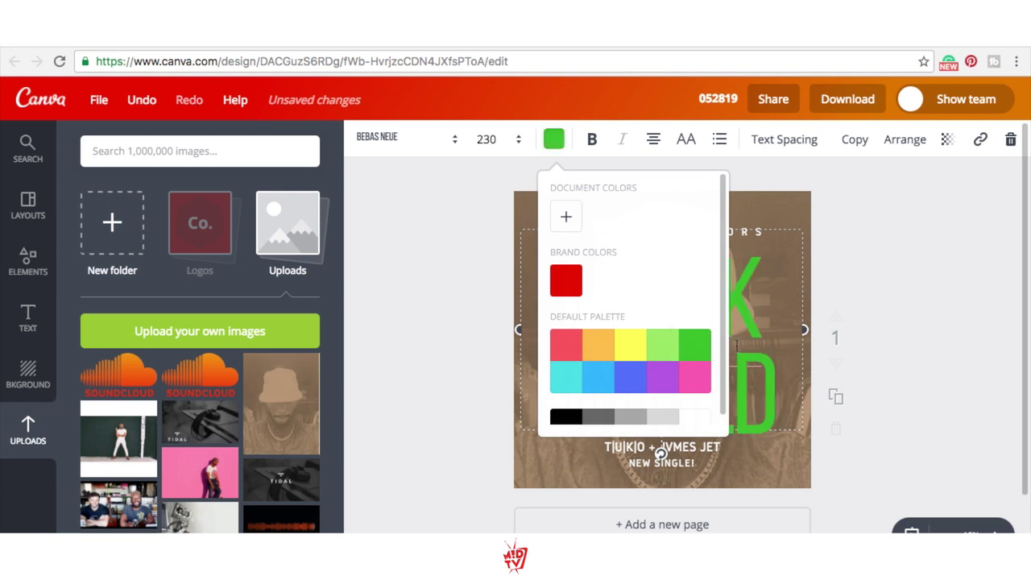
pyautogui.click(935, 364)
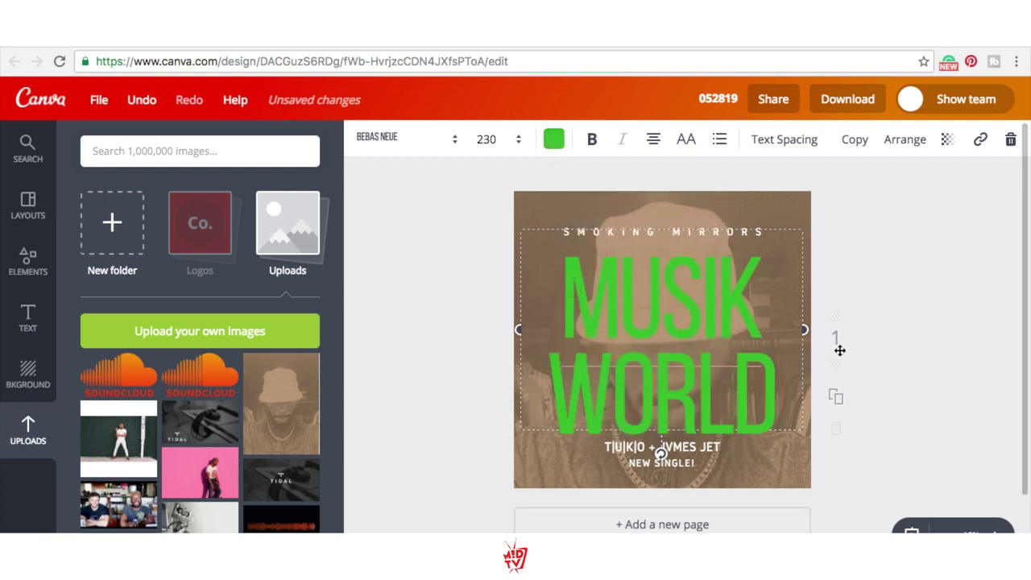
pyautogui.click(816, 288)
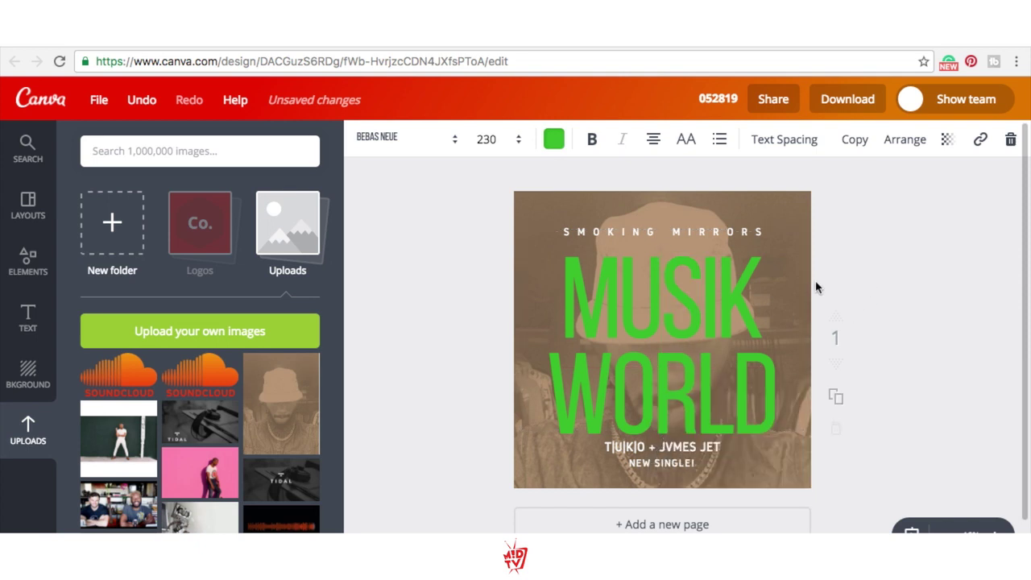
# Step: Replace the S in MUSIK with a dollar sign so it reads MU$IK
pyautogui.click(683, 282)
pyautogui.doubleClick(677, 290)
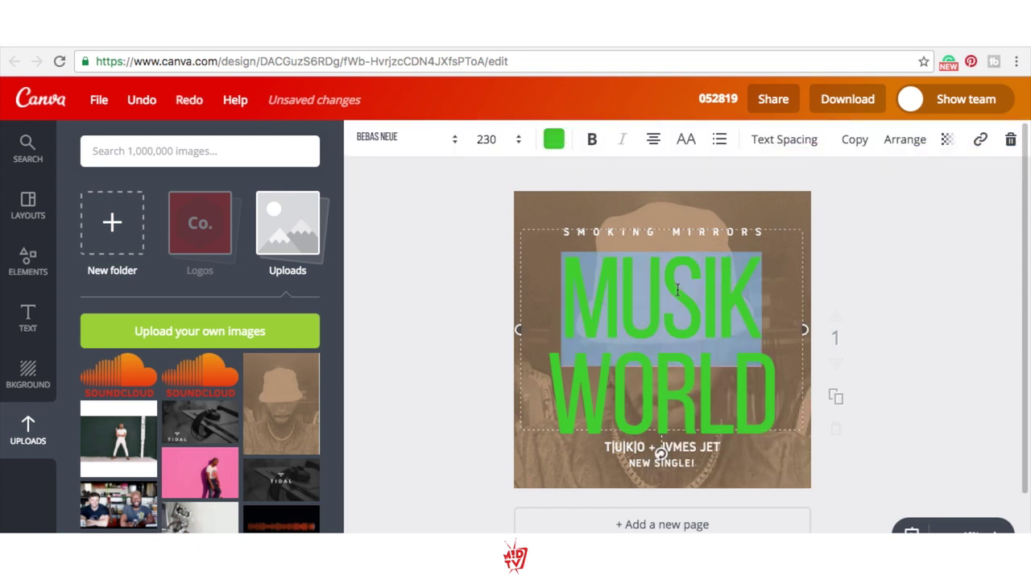
pyautogui.click(678, 290)
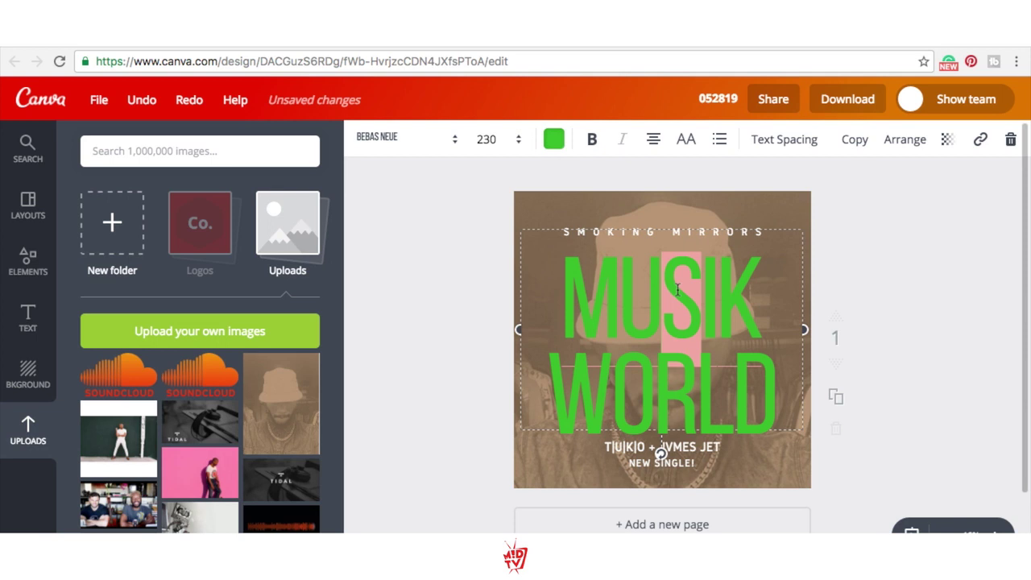
pyautogui.write('$')
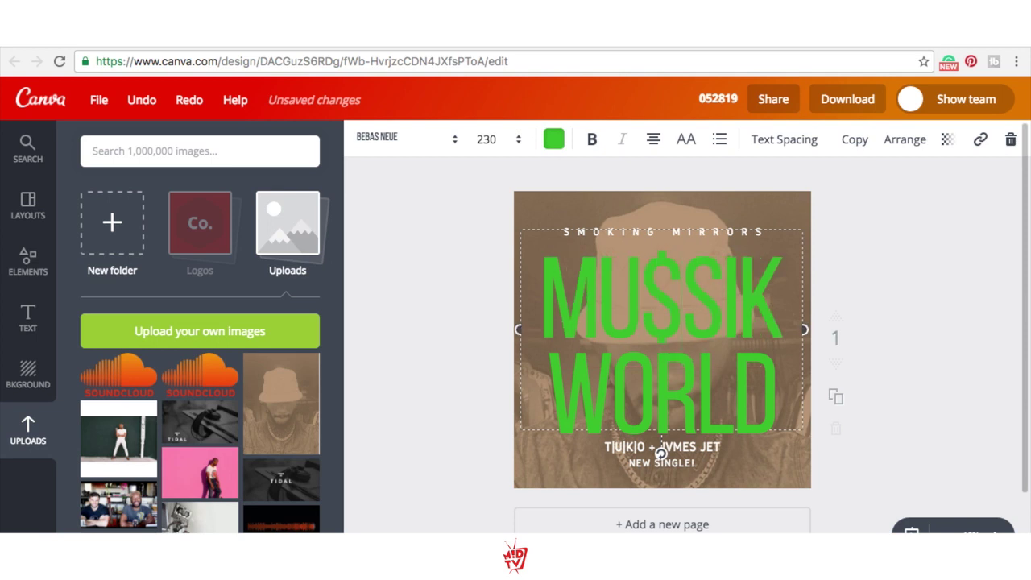
pyautogui.press('Delete')
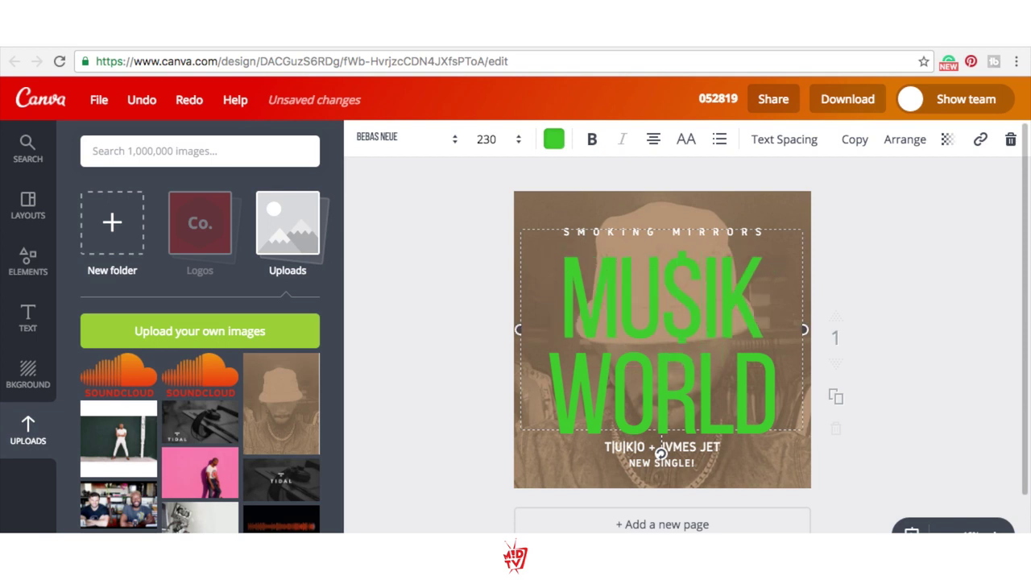
pyautogui.click(921, 284)
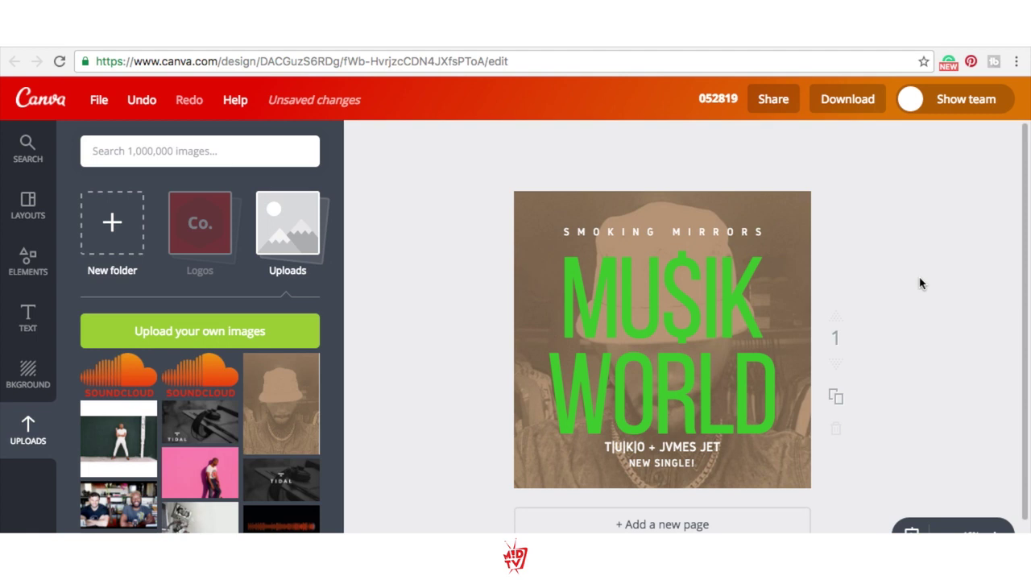
pyautogui.scroll(-1, 929, 355)
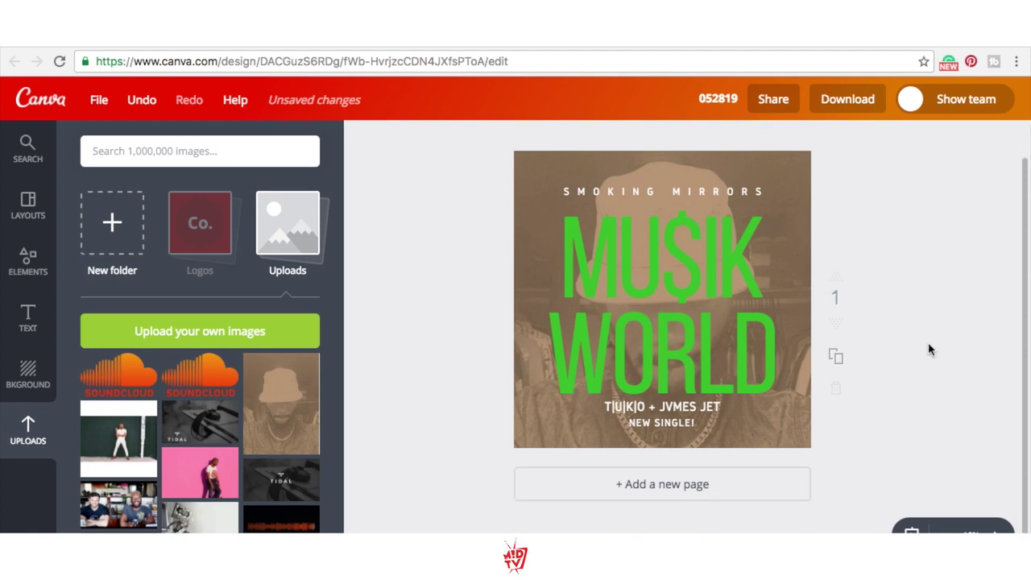
# Step: Duplicate the cover as a second page
pyautogui.click(836, 357)
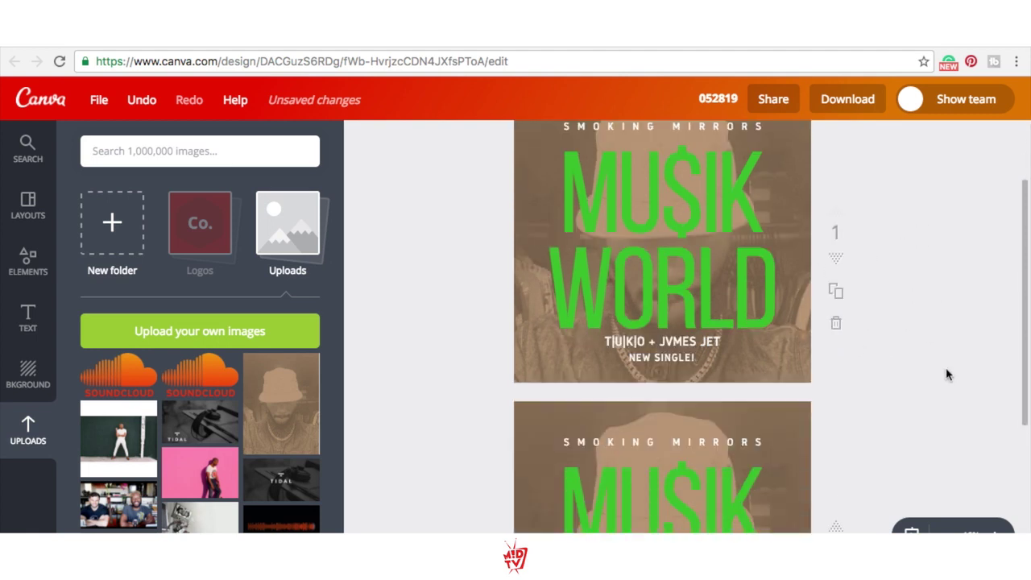
pyautogui.scroll(-3, 946, 367)
pyautogui.click(705, 411)
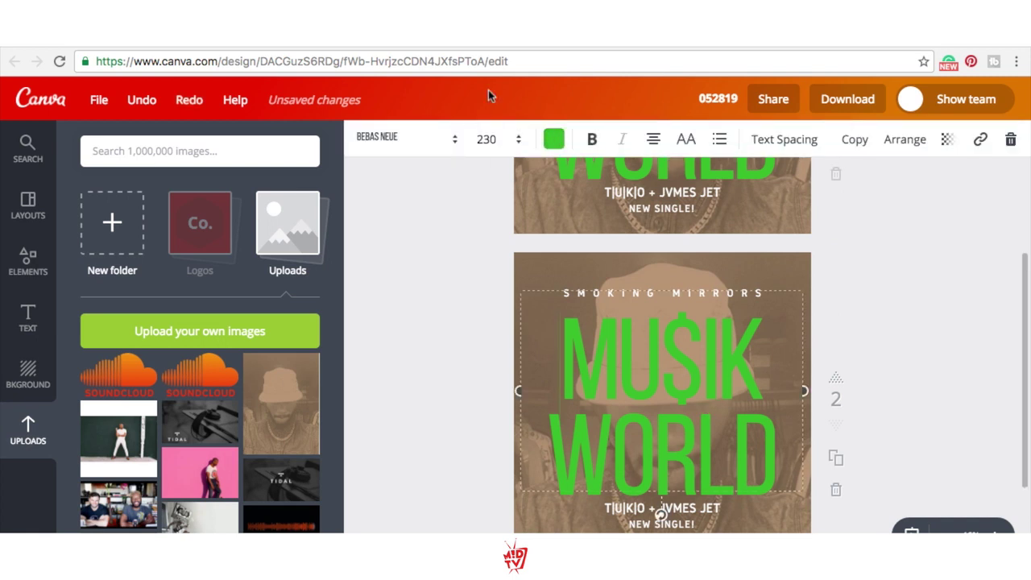
pyautogui.click(553, 139)
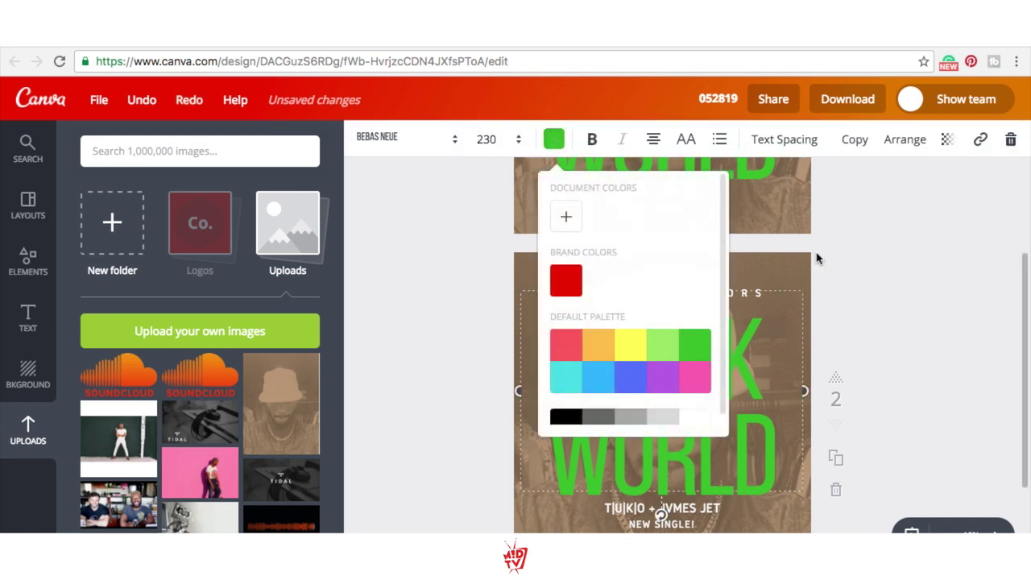
pyautogui.click(893, 313)
# Step: Check the MU$IK WORLD colour options on pages 1 and 2 without recolouring
pyautogui.scroll(3, 693, 310)
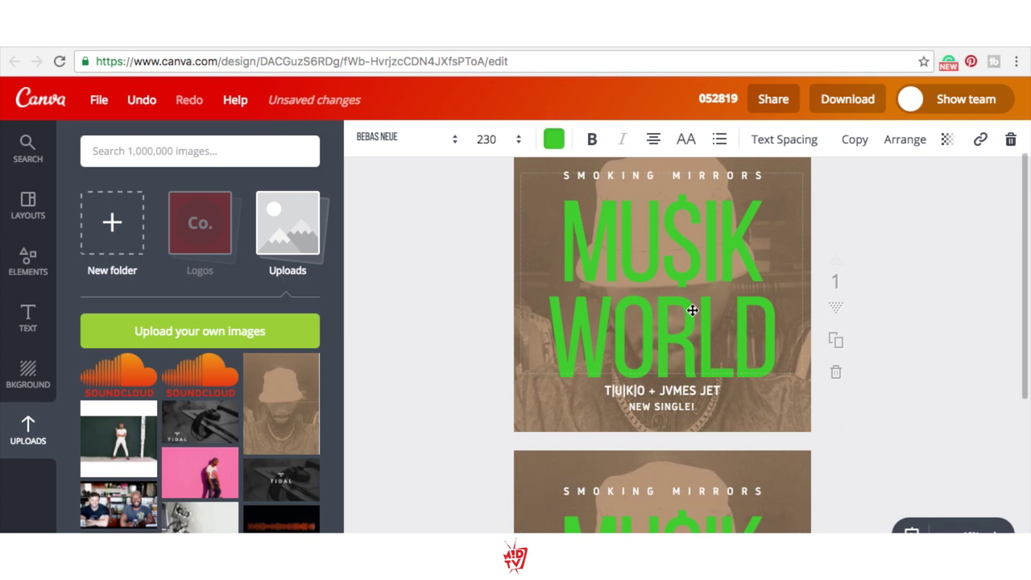
pyautogui.click(693, 310)
pyautogui.click(552, 142)
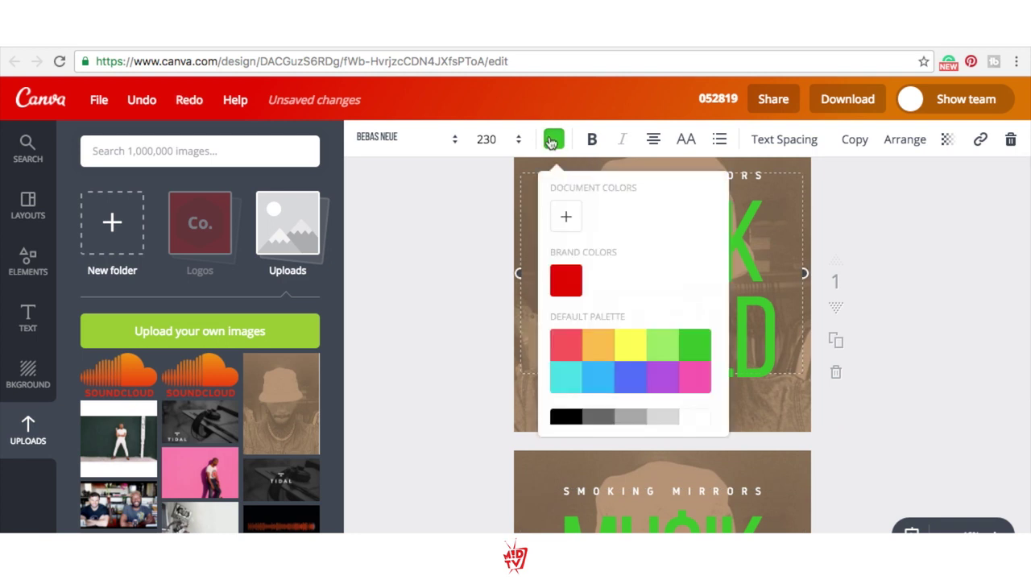
pyautogui.click(903, 322)
pyautogui.scroll(-3, 903, 321)
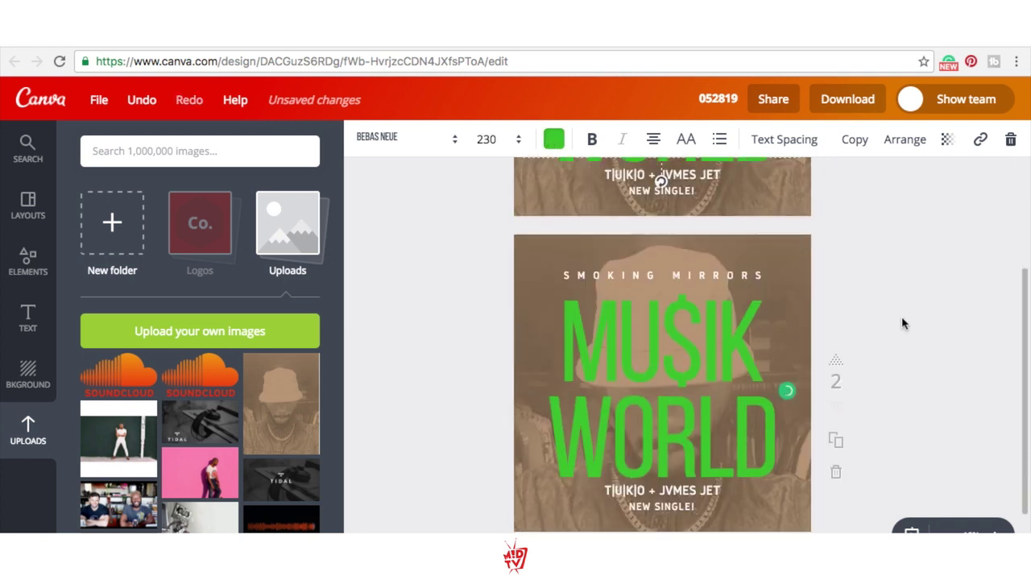
pyautogui.click(676, 381)
pyautogui.click(554, 138)
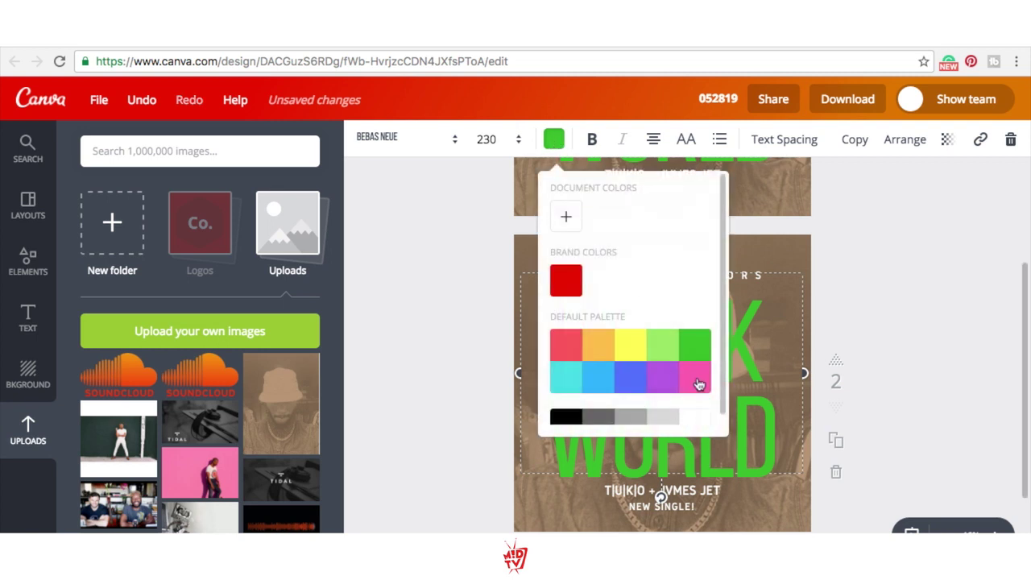
pyautogui.click(903, 495)
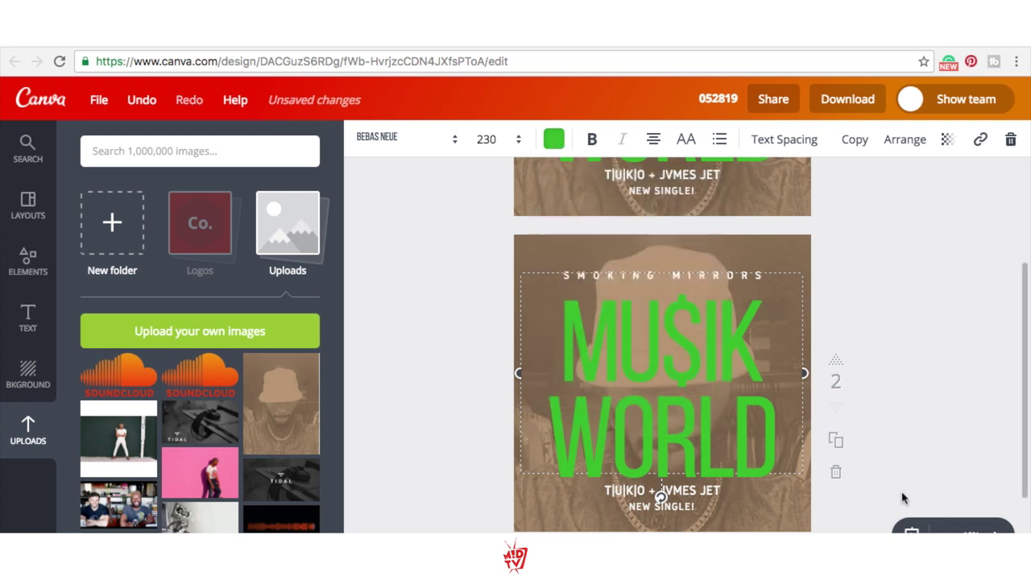
# Step: Highlight all of the MU$IK WORLD text on page 2
pyautogui.doubleClick(637, 357)
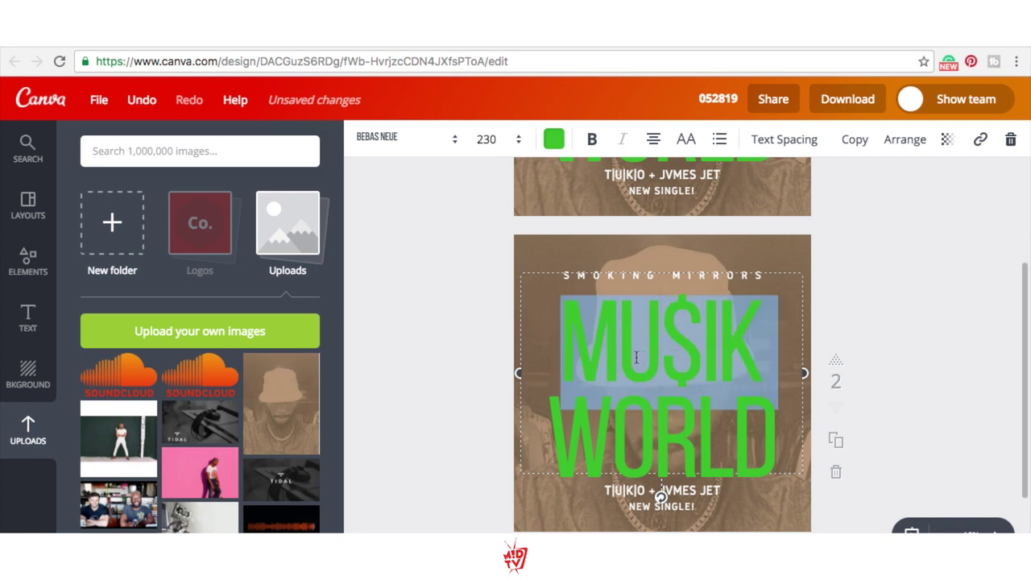
pyautogui.click(573, 338)
pyautogui.moveTo(556, 344); pyautogui.dragTo(778, 465)
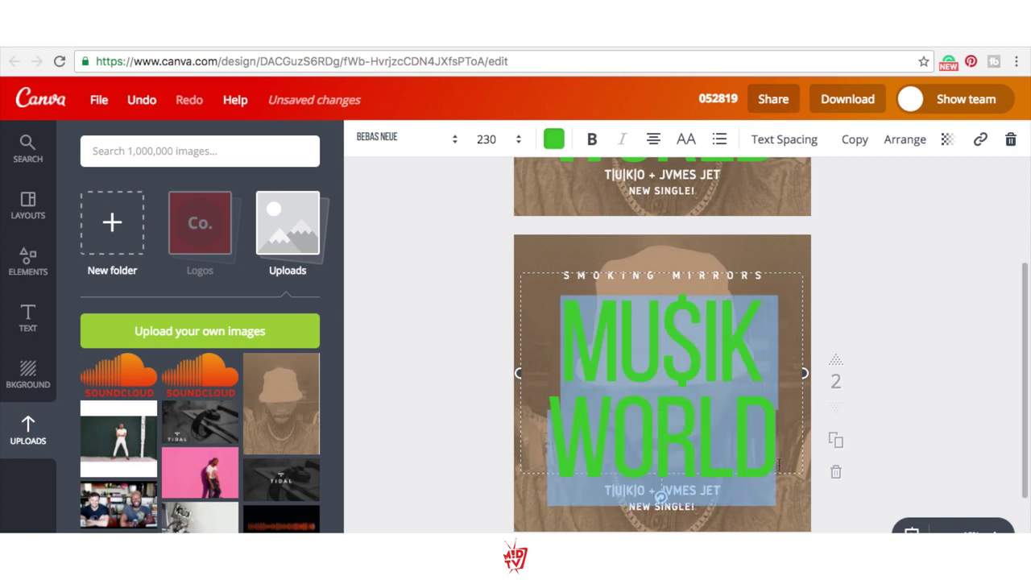
pyautogui.click(554, 138)
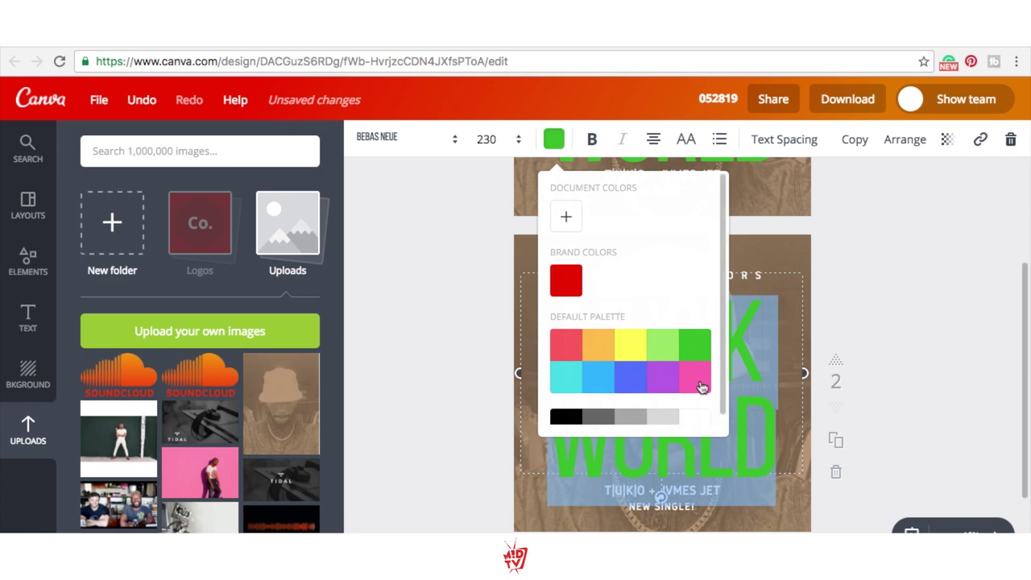
pyautogui.click(814, 255)
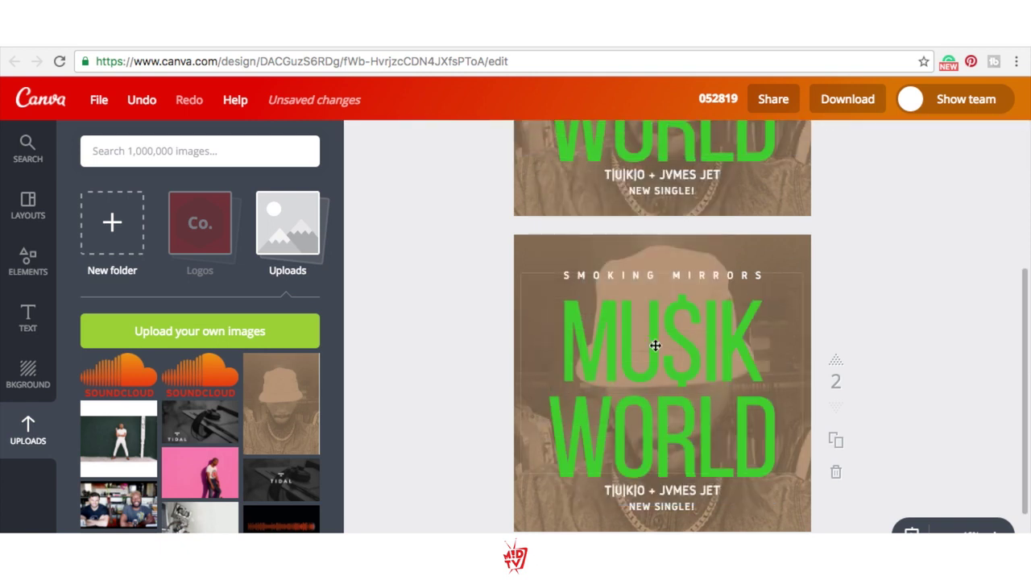
pyautogui.click(582, 329)
pyautogui.moveTo(555, 335); pyautogui.dragTo(785, 430)
# Step: Recolour page 2's MU$IK WORLD headline to light pink f1a7d0 using the custom colour wheel
pyautogui.click(555, 141)
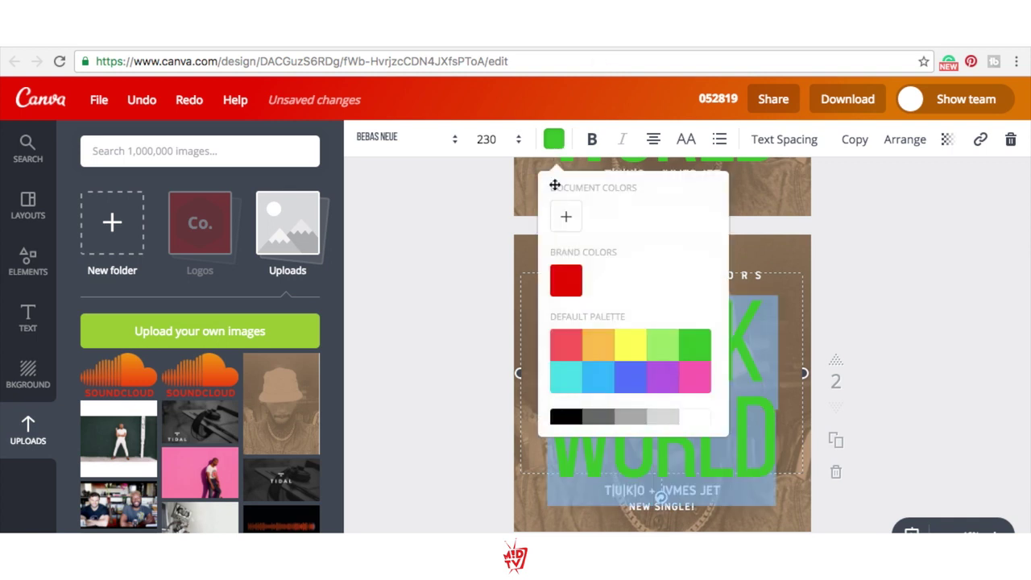
pyautogui.click(565, 216)
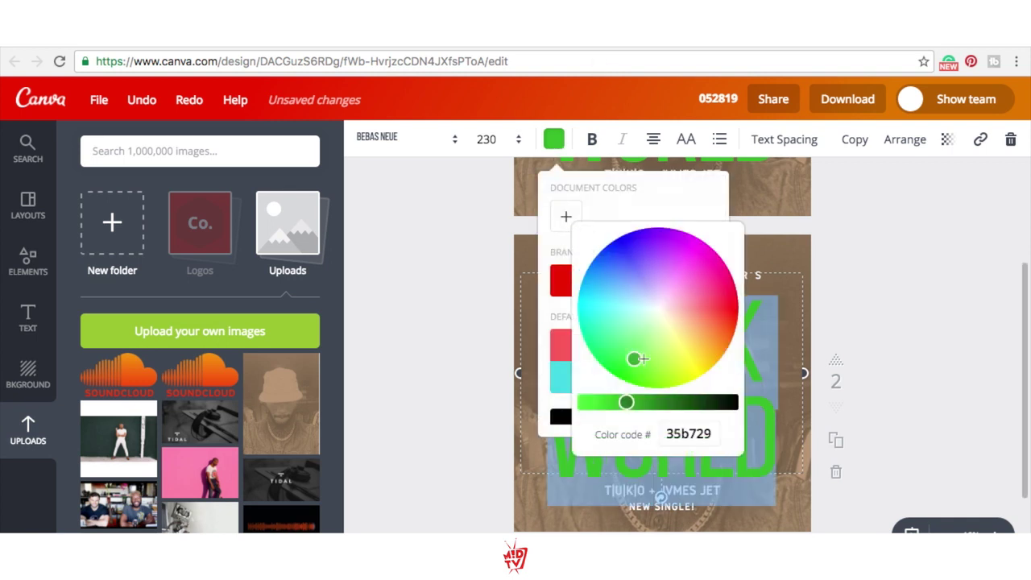
pyautogui.moveTo(636, 359); pyautogui.dragTo(703, 306)
pyautogui.moveTo(626, 402); pyautogui.dragTo(593, 402)
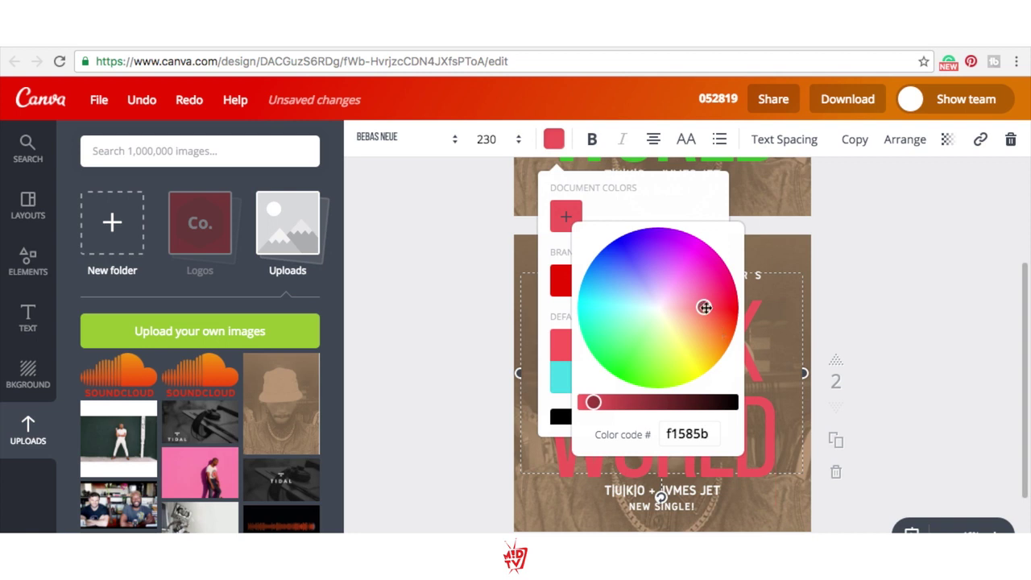
pyautogui.moveTo(704, 307); pyautogui.dragTo(676, 295)
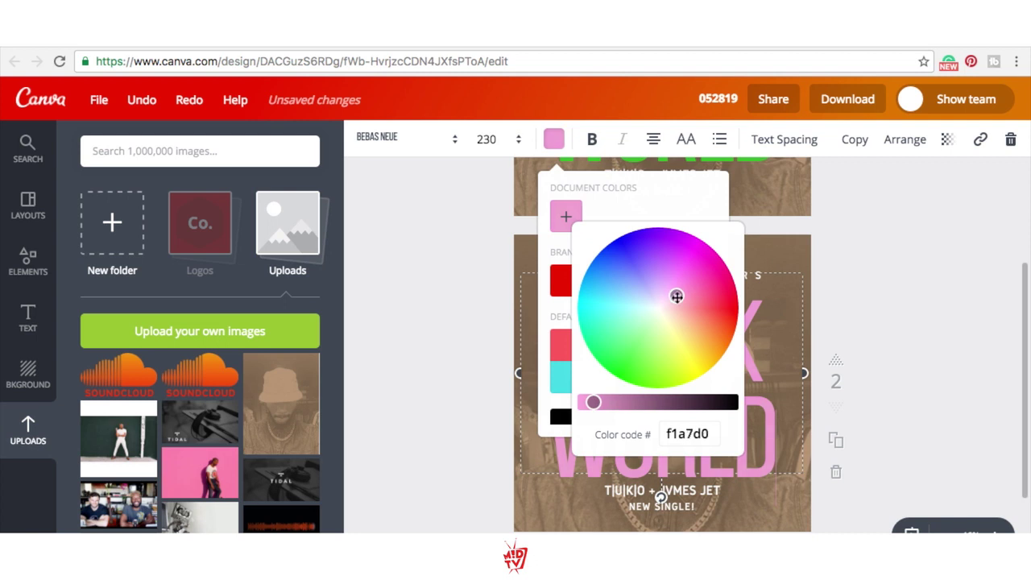
pyautogui.click(746, 507)
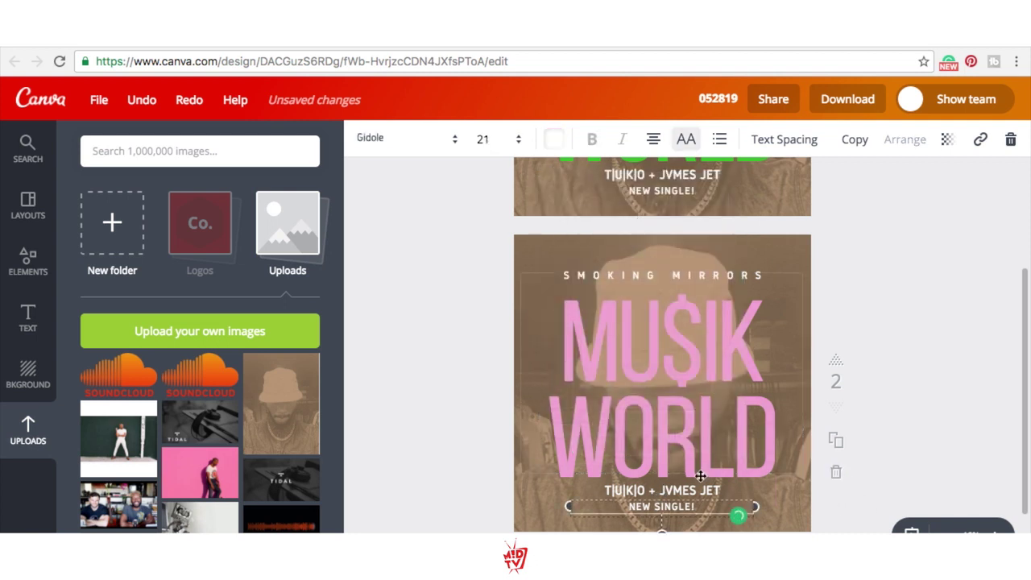
# Step: Set page 2's MU$IK WORLD headline transparency to 51 so the portrait shows through
pyautogui.click(638, 374)
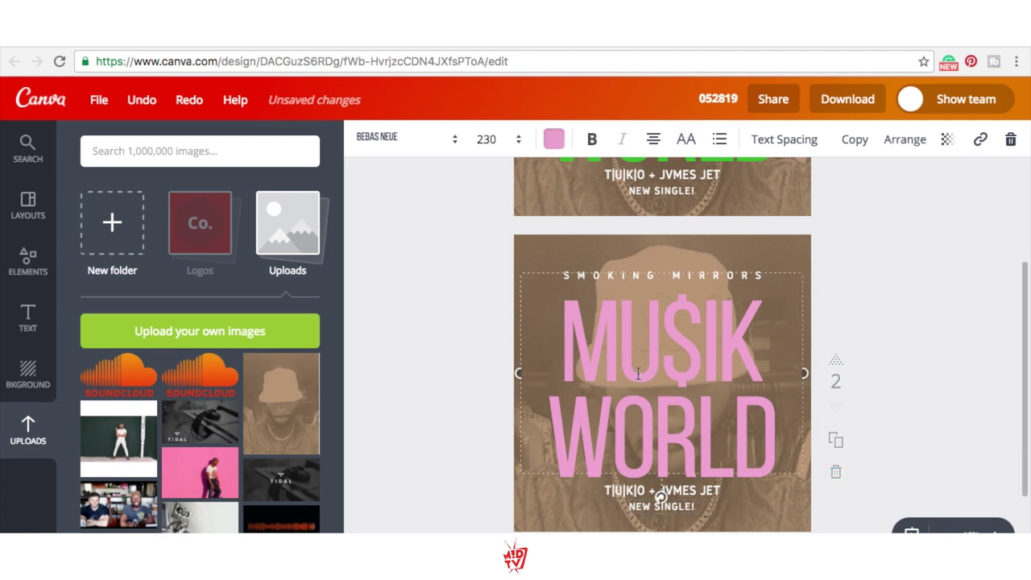
pyautogui.click(946, 150)
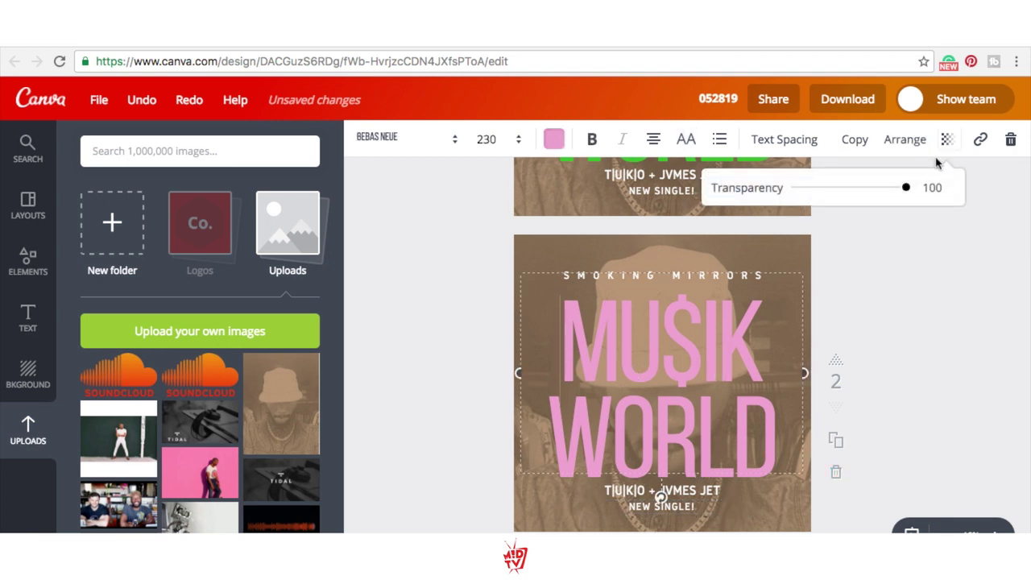
pyautogui.moveTo(906, 188); pyautogui.dragTo(852, 202)
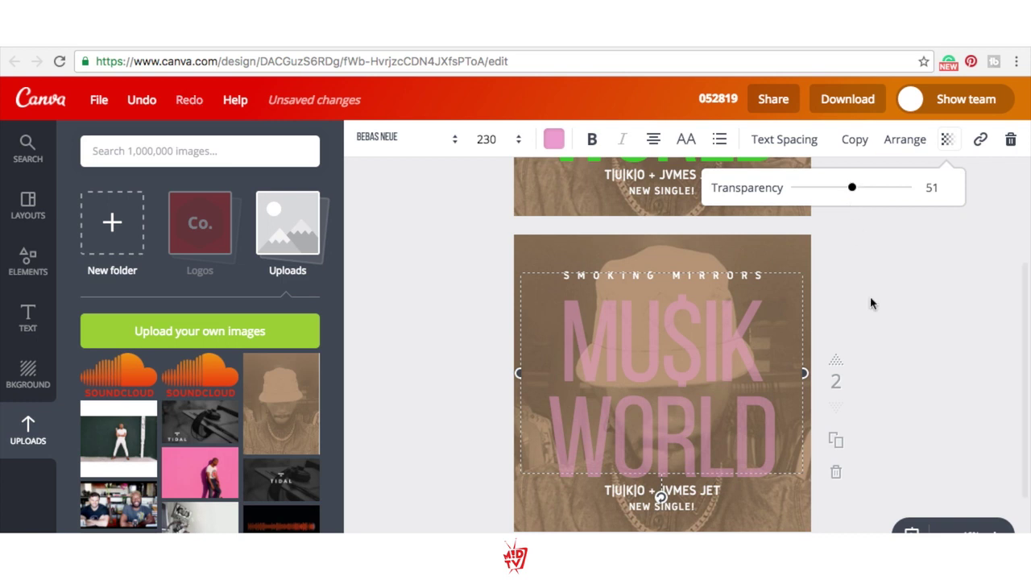
pyautogui.click(867, 354)
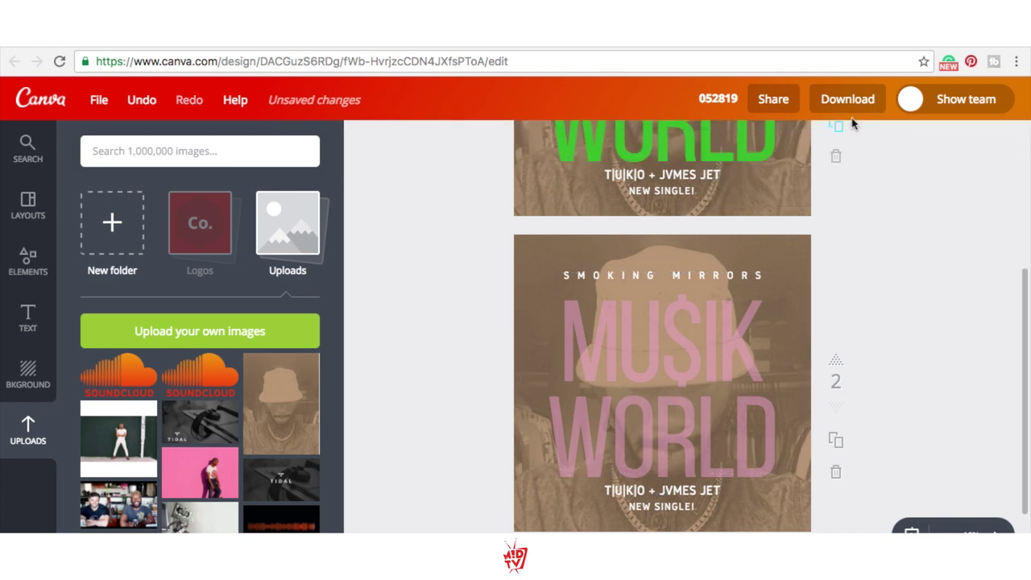
# Step: Look at the download options, then dismiss them without downloading
pyautogui.click(859, 98)
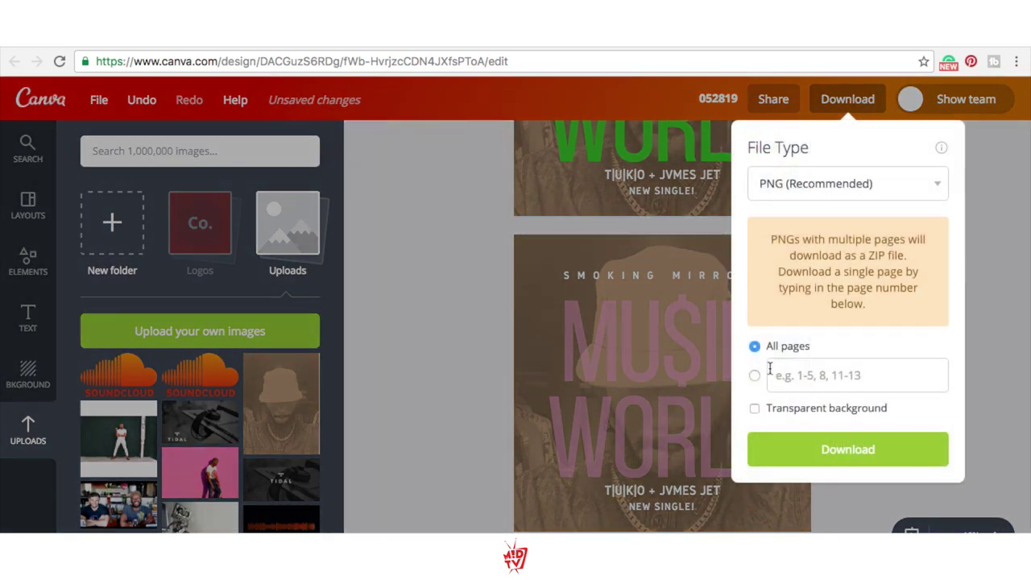
pyautogui.click(428, 351)
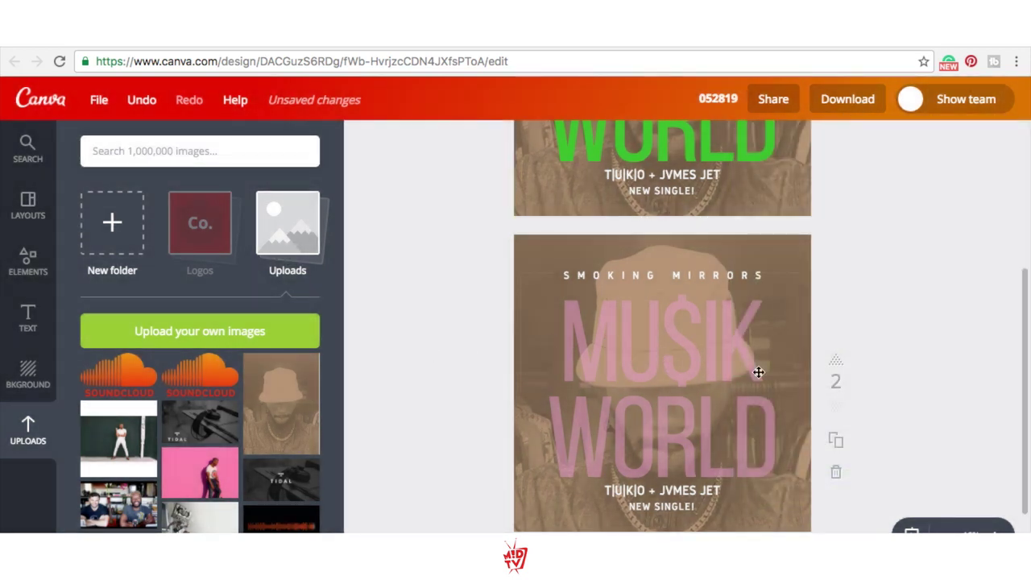
pyautogui.scroll(5, 759, 373)
pyautogui.scroll(-5, 758, 372)
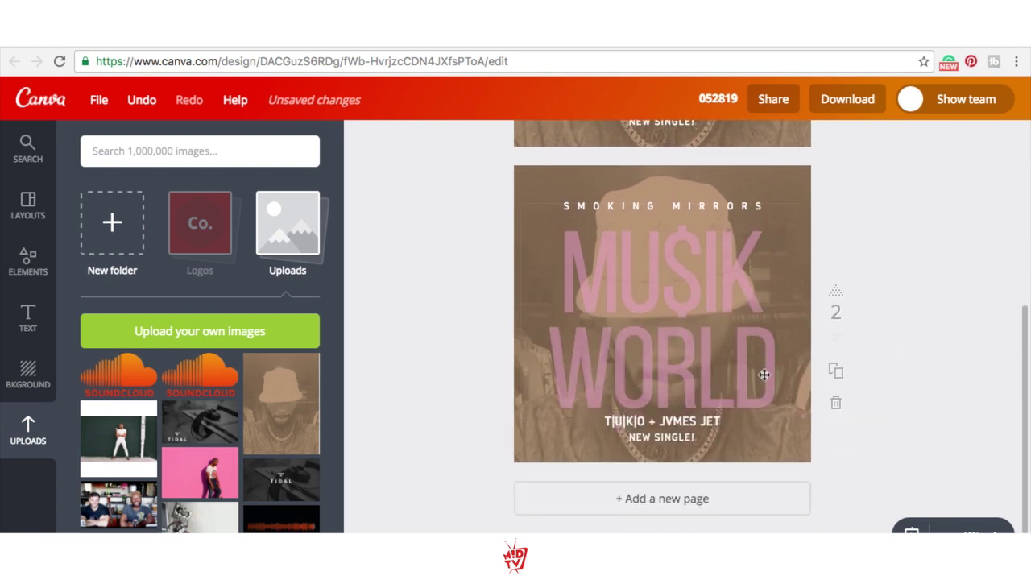
# Step: Duplicate page 2 as page 3 and colour its word MU$IK orange, leaving WORLD pink
pyautogui.click(842, 373)
pyautogui.click(719, 404)
pyautogui.doubleClick(701, 407)
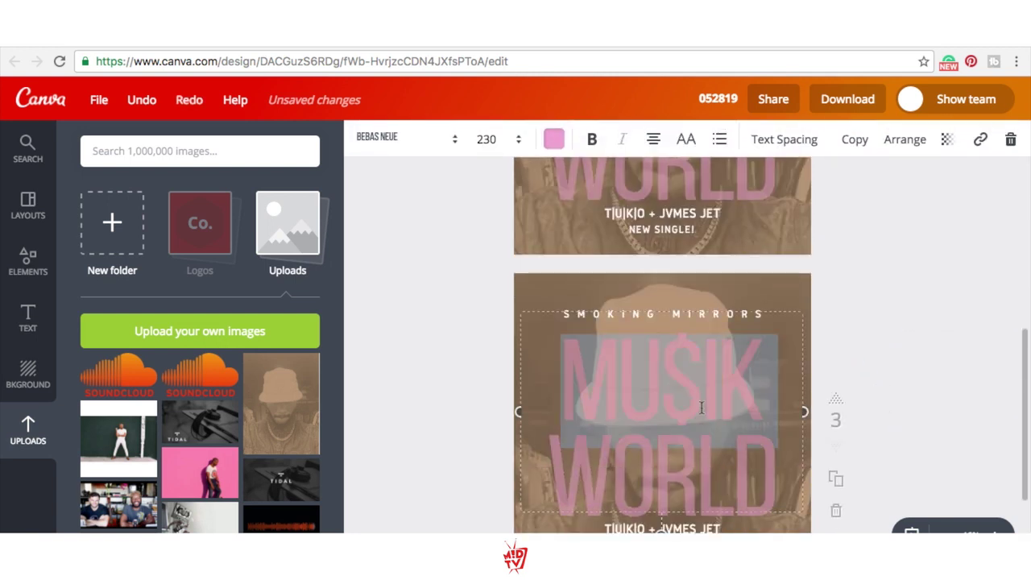
pyautogui.click(553, 139)
pyautogui.click(598, 352)
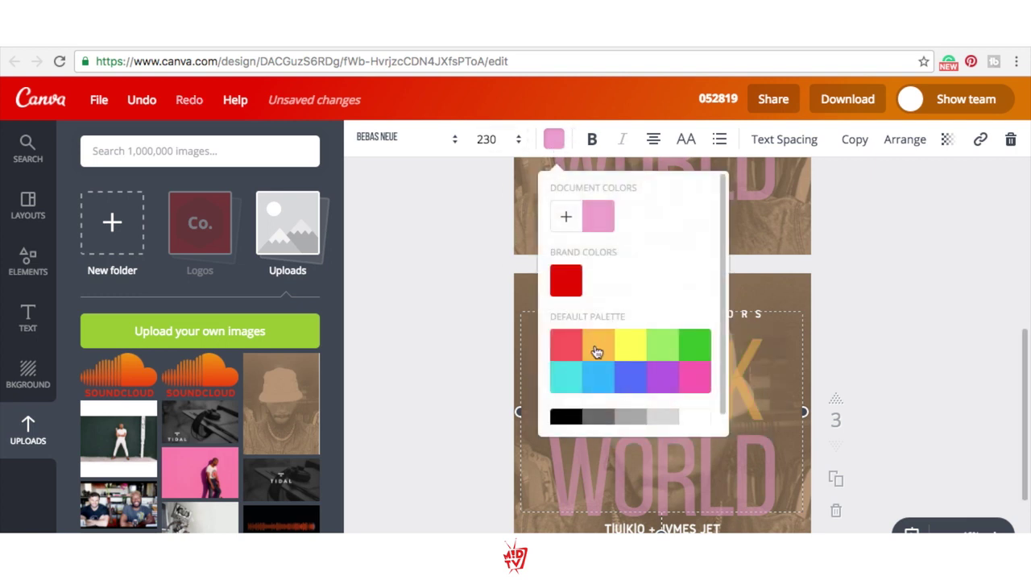
pyautogui.click(912, 392)
pyautogui.click(913, 393)
pyautogui.scroll(-1, 913, 393)
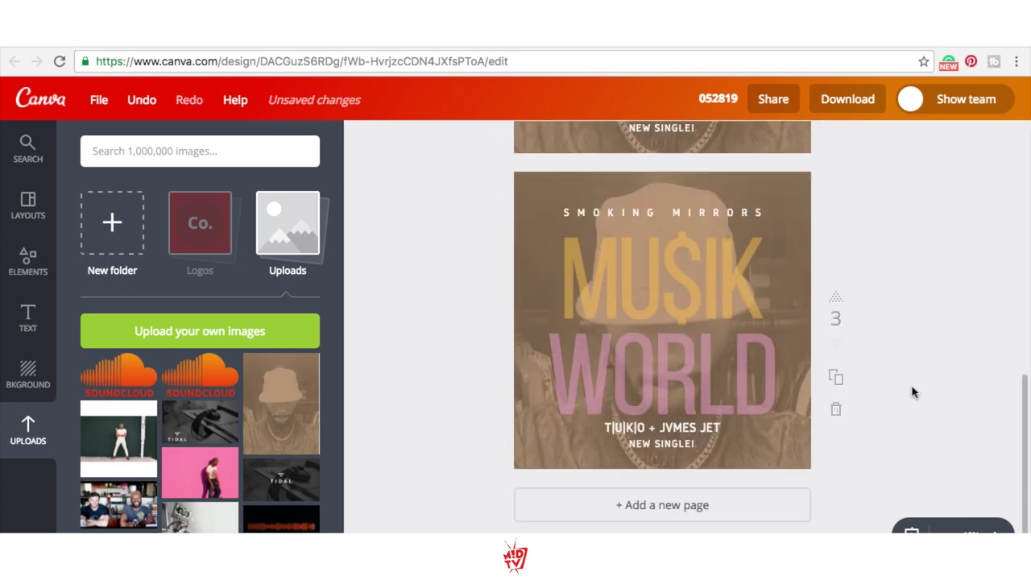
pyautogui.scroll(3, 913, 392)
pyautogui.scroll(-2, 913, 393)
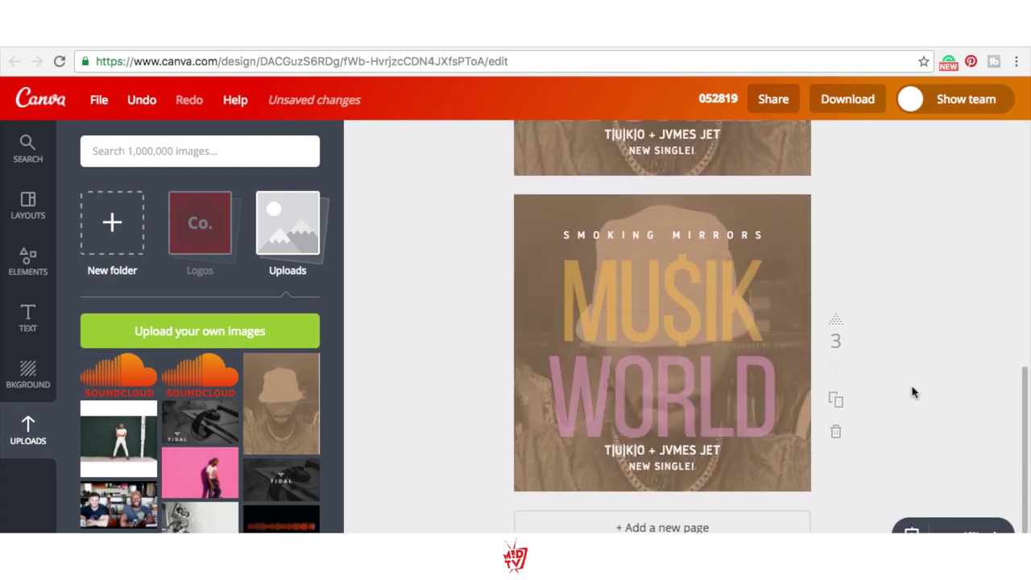
pyautogui.scroll(-1, 912, 392)
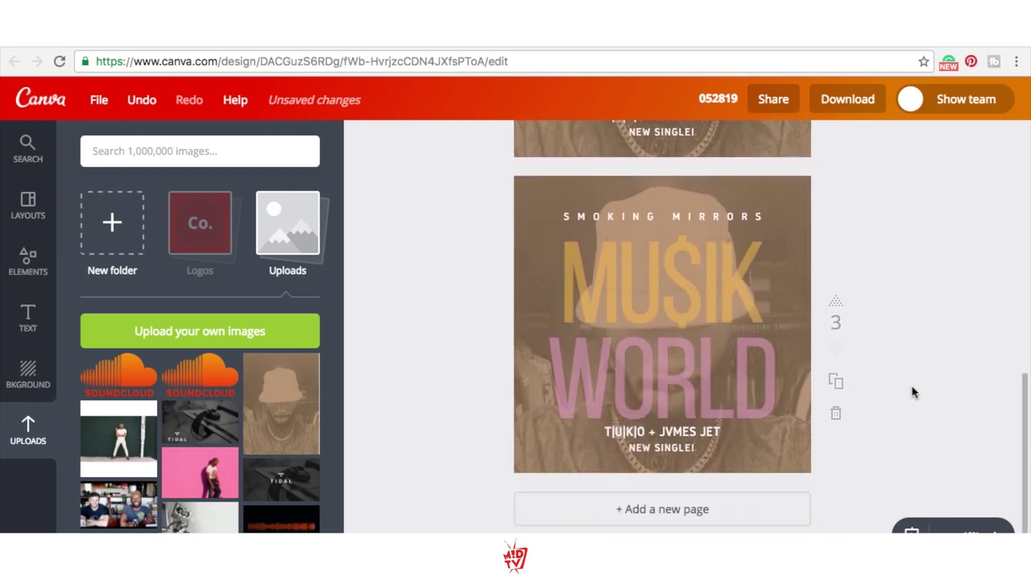
pyautogui.scroll(2, 913, 393)
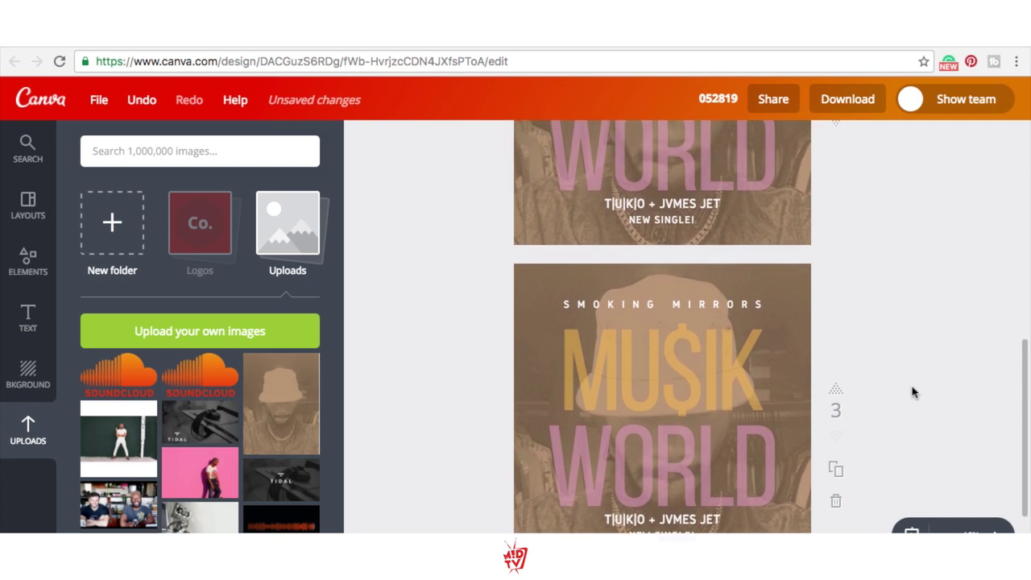
pyautogui.scroll(4, 913, 392)
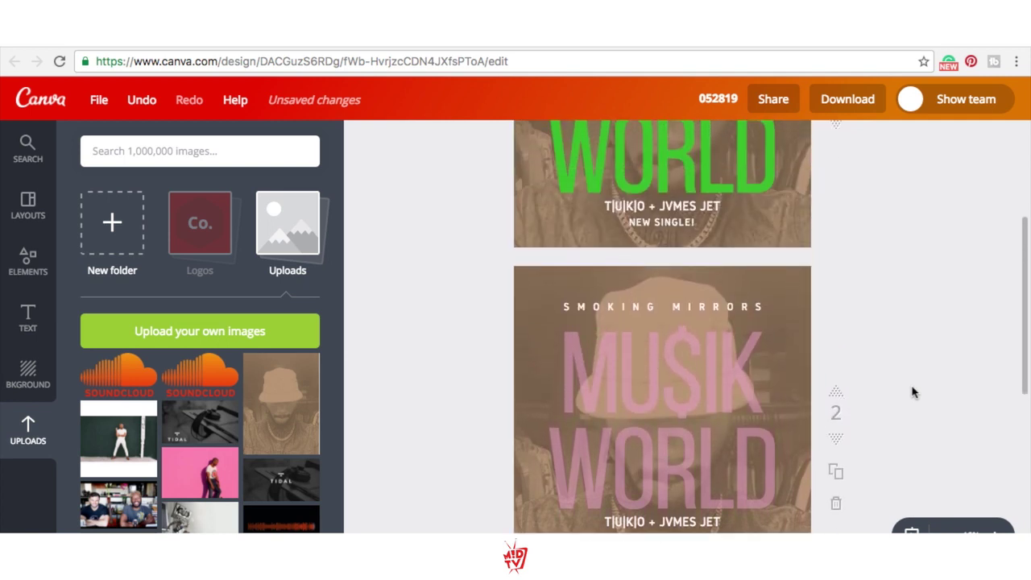
pyautogui.scroll(-5, 912, 393)
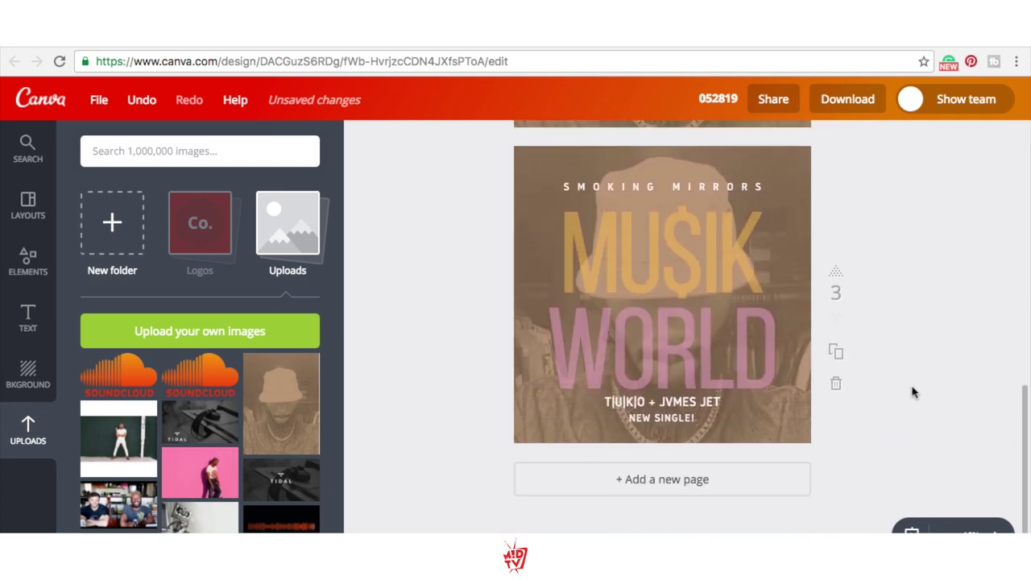